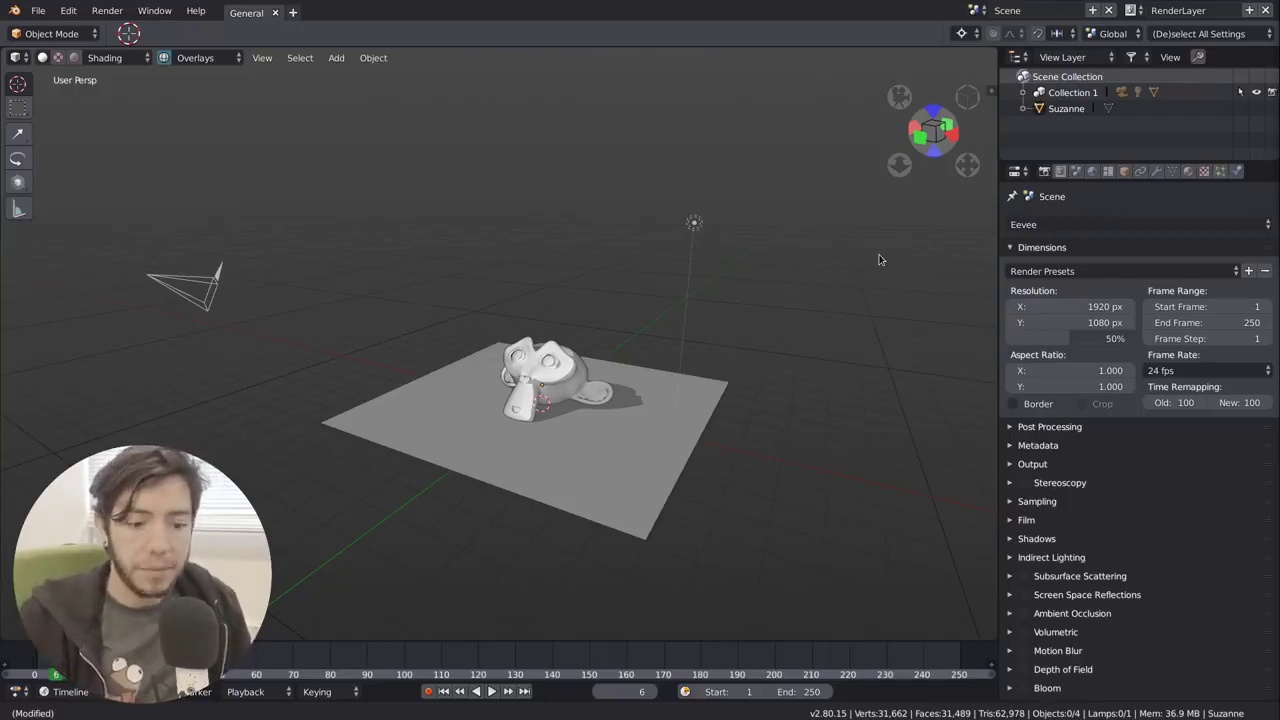
- Switch from Blender to the Google Search window with the IES lamp results
key(alt+Tab)
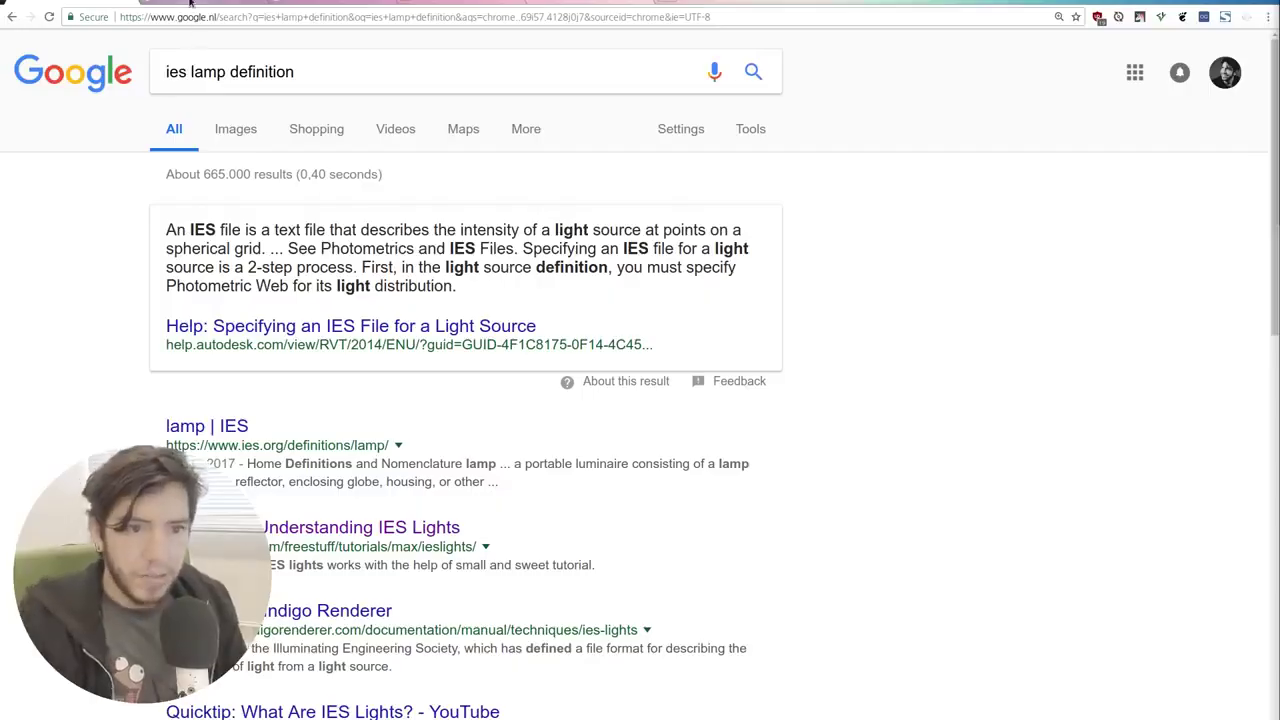
- Open the 'ies lamp example' image results and scroll through the IES light-spread pictures
click(190, 4)
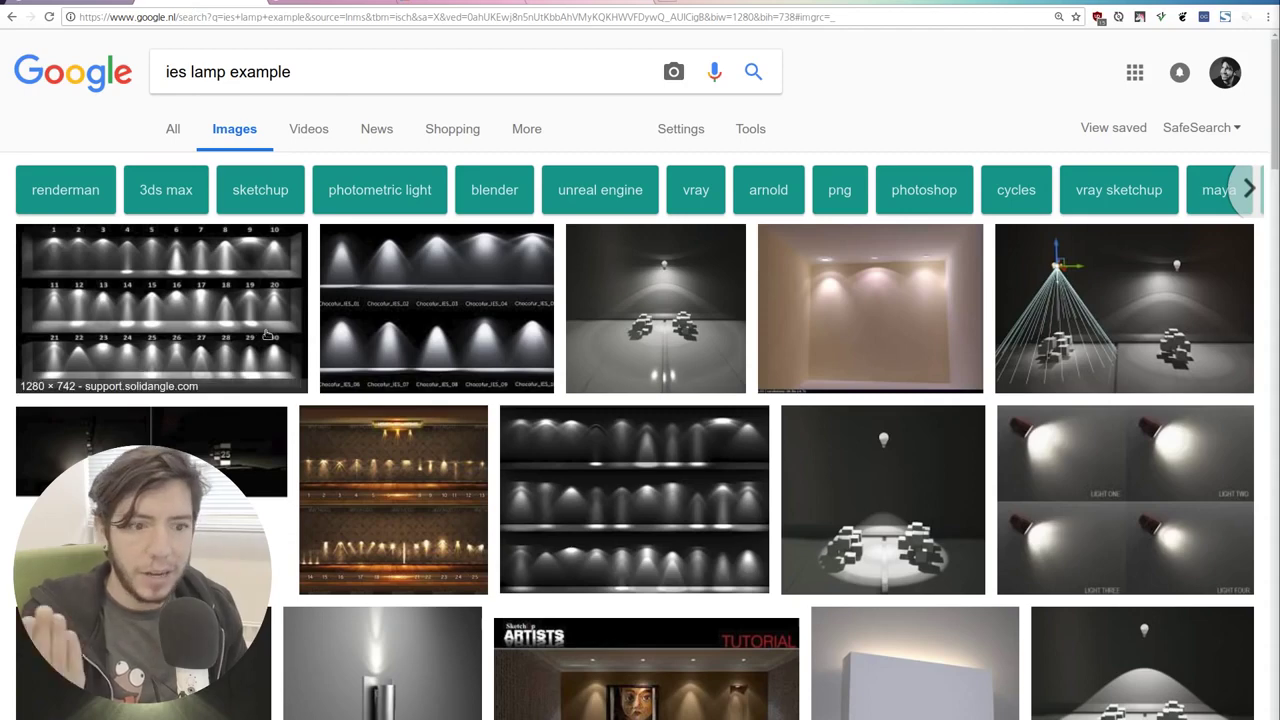
scroll(500, 313, down, 1)
scroll(751, 345, down, 5)
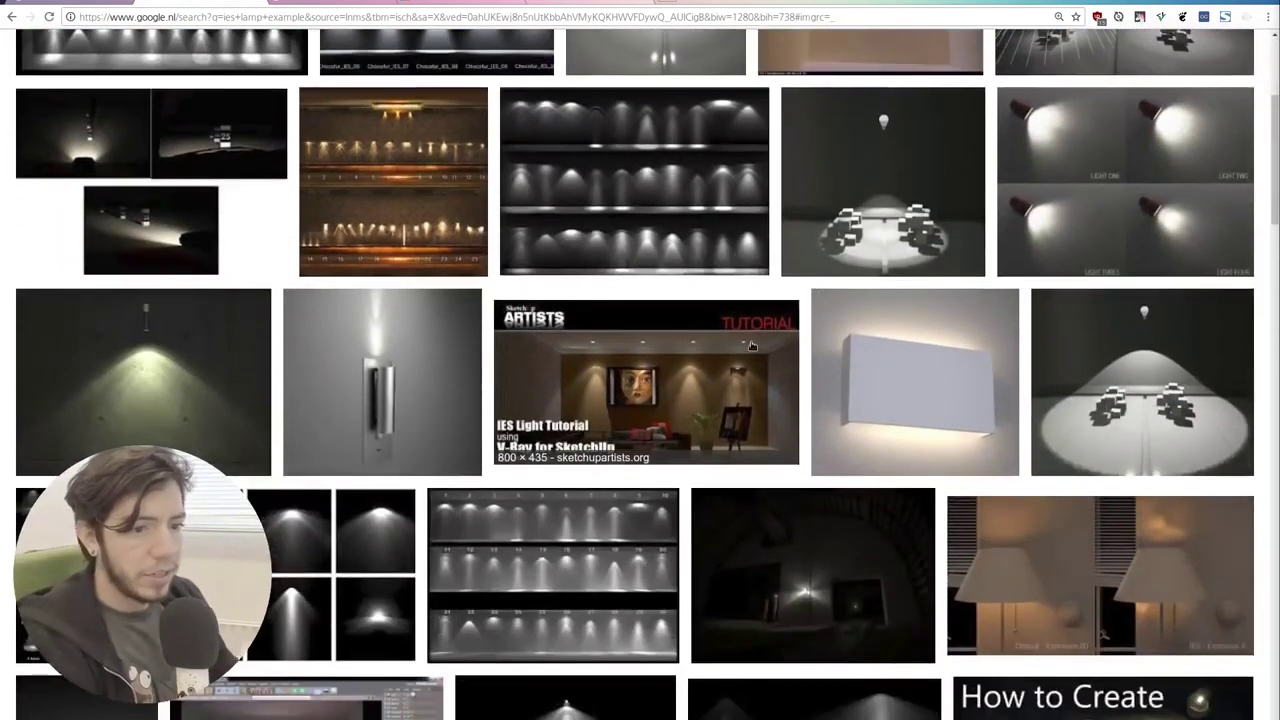
scroll(745, 352, down, 1)
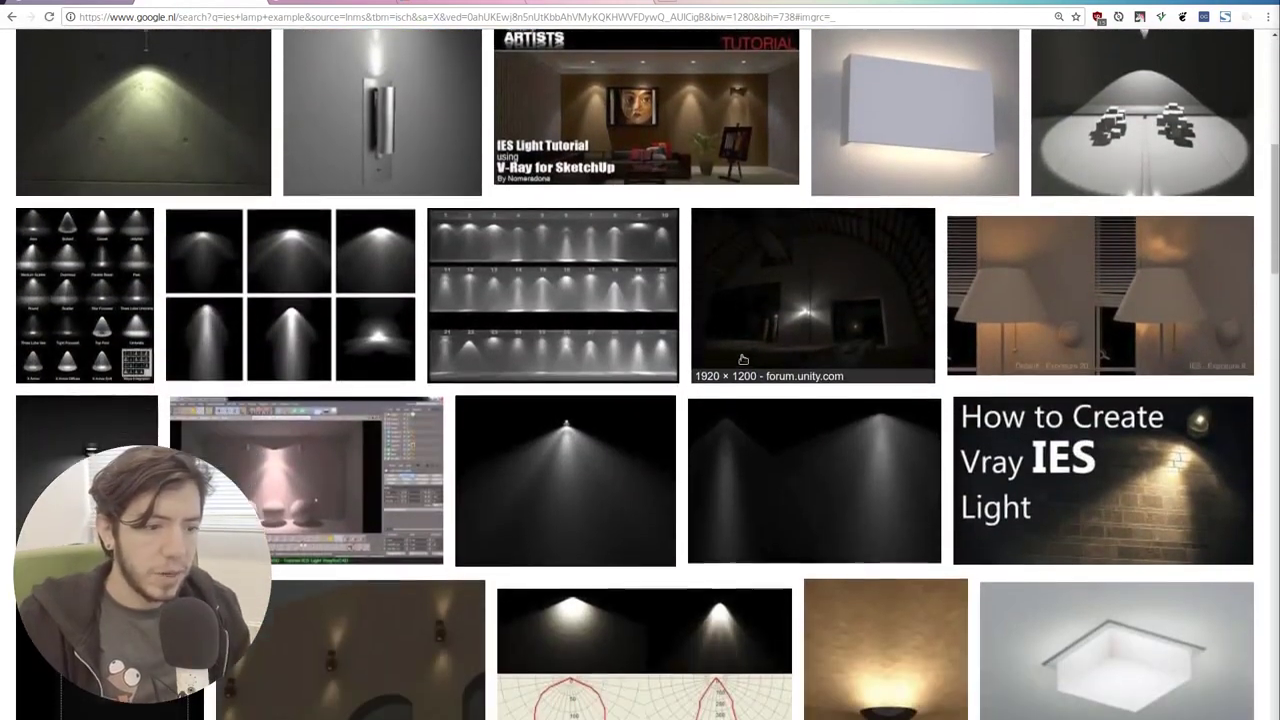
scroll(743, 357, down, 1)
scroll(741, 357, down, 1)
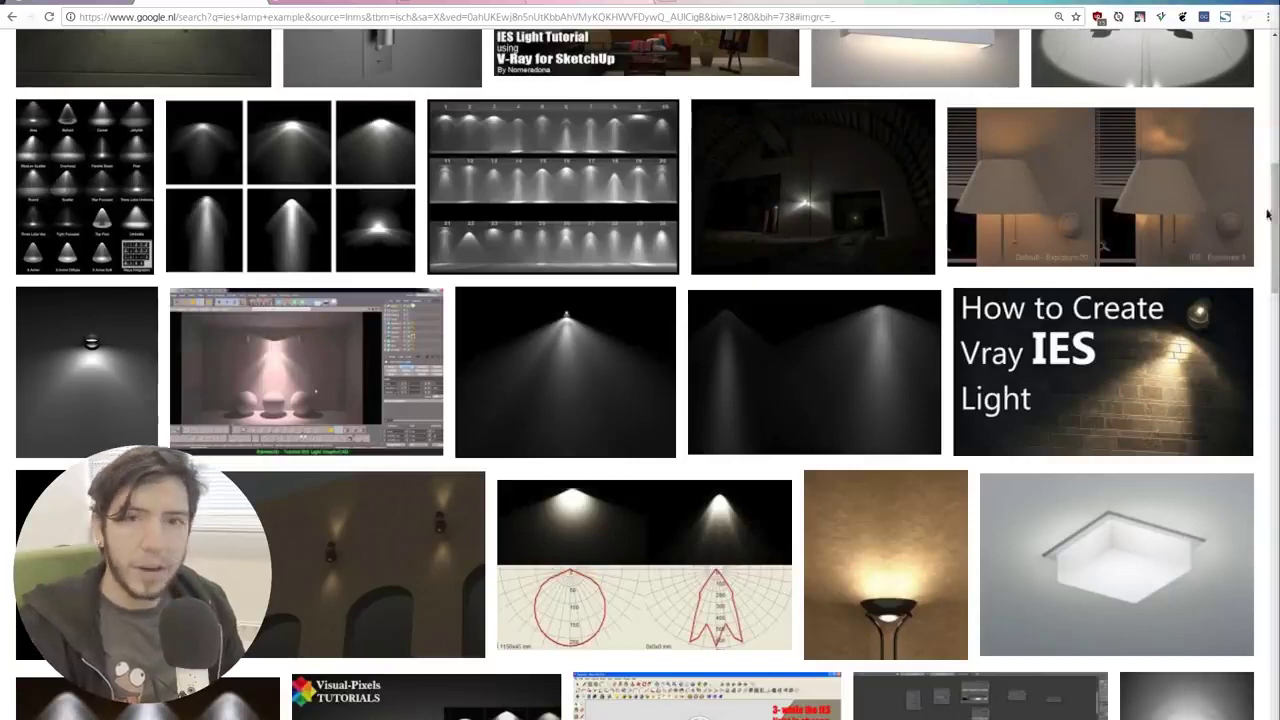
scroll(1250, 226, down, 1)
scroll(1248, 227, down, 3)
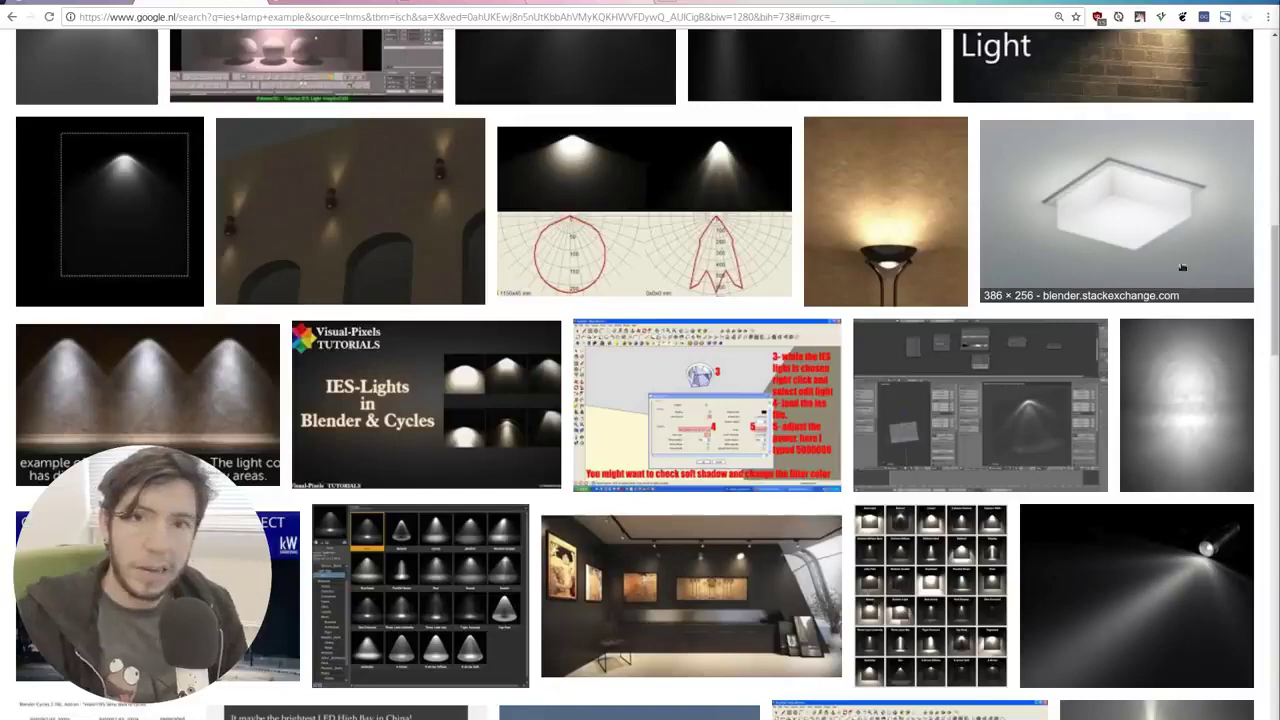
scroll(1190, 266, down, 1)
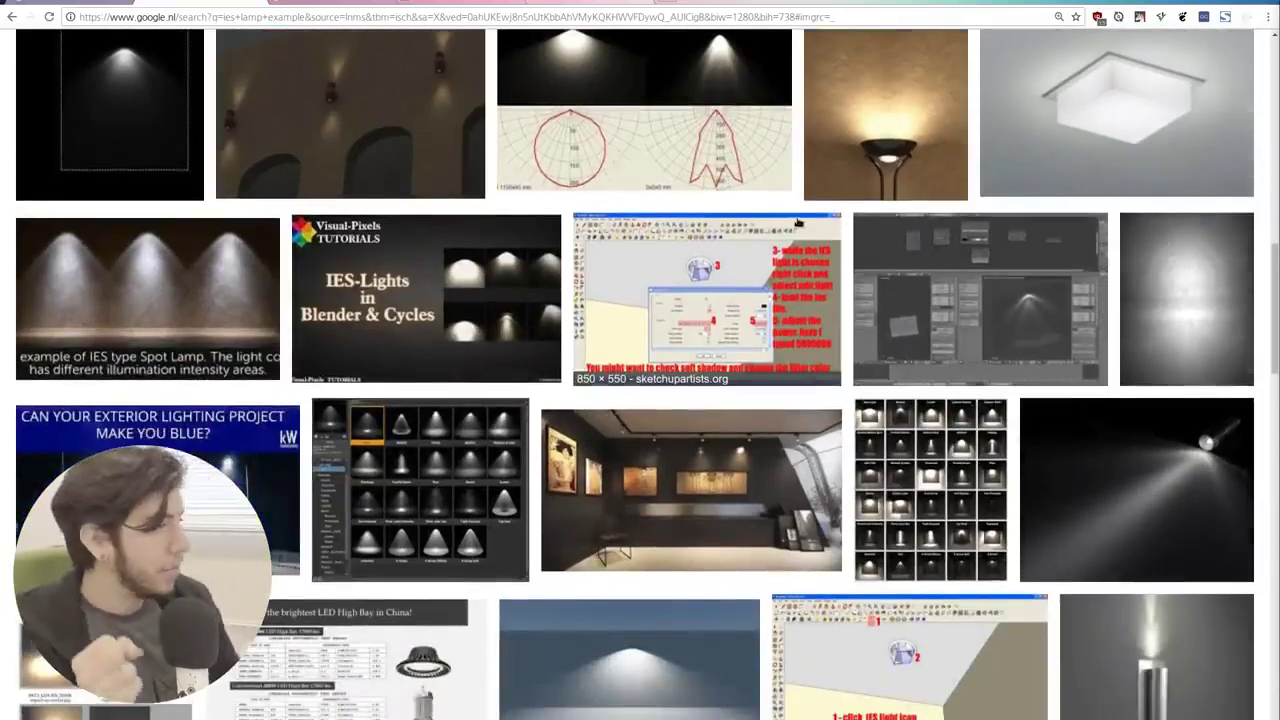
scroll(707, 258, down, 2)
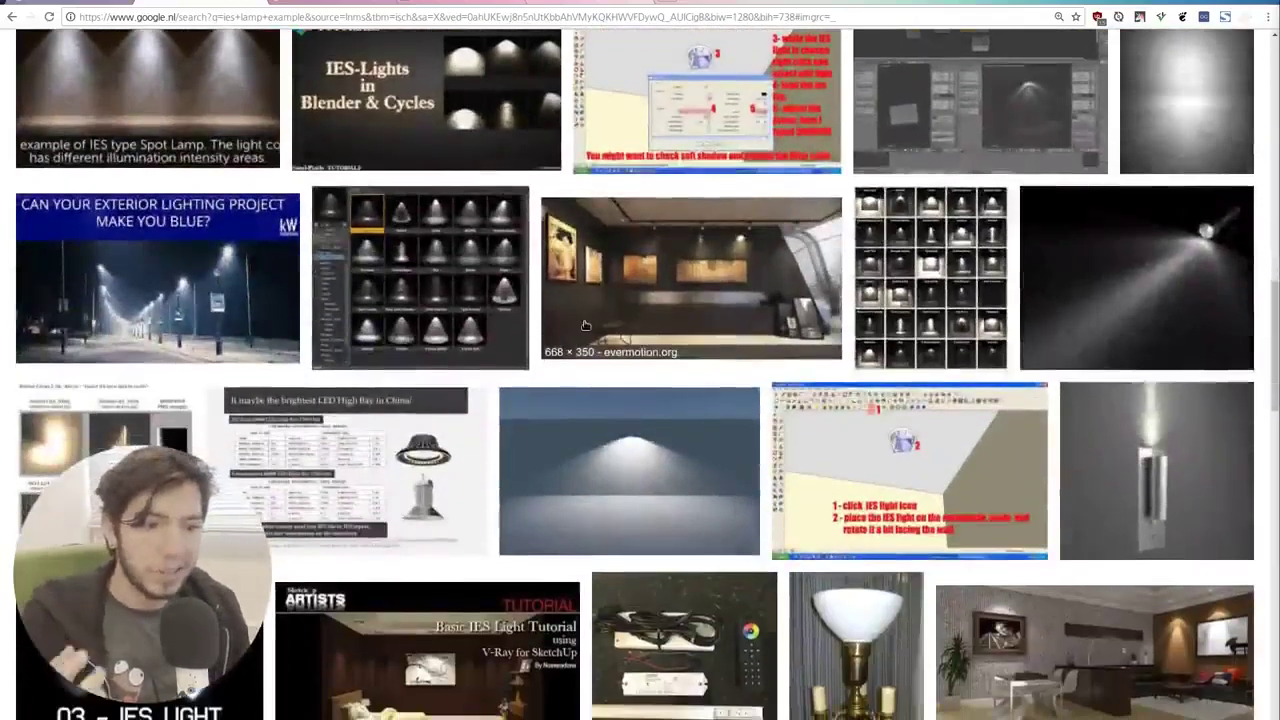
scroll(586, 324, down, 2)
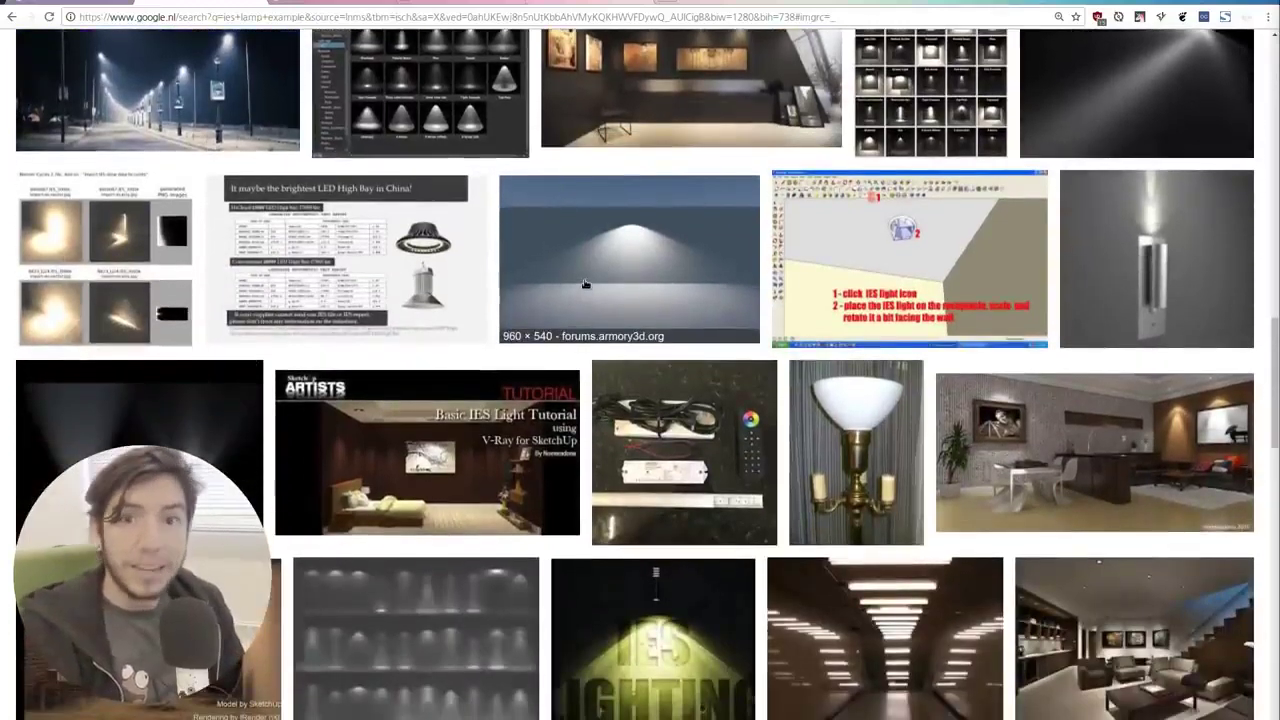
- Back in Blender, split the 3D viewport into two stacked views
key(alt+Tab)
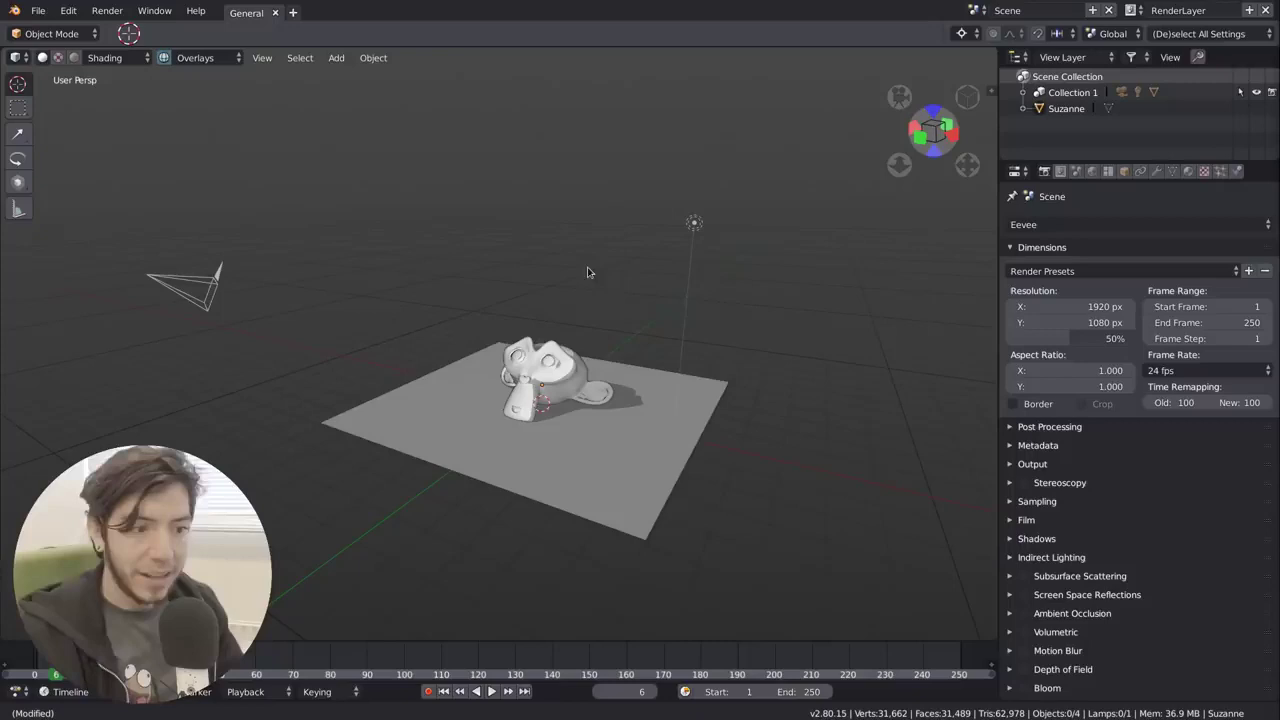
click(700, 225)
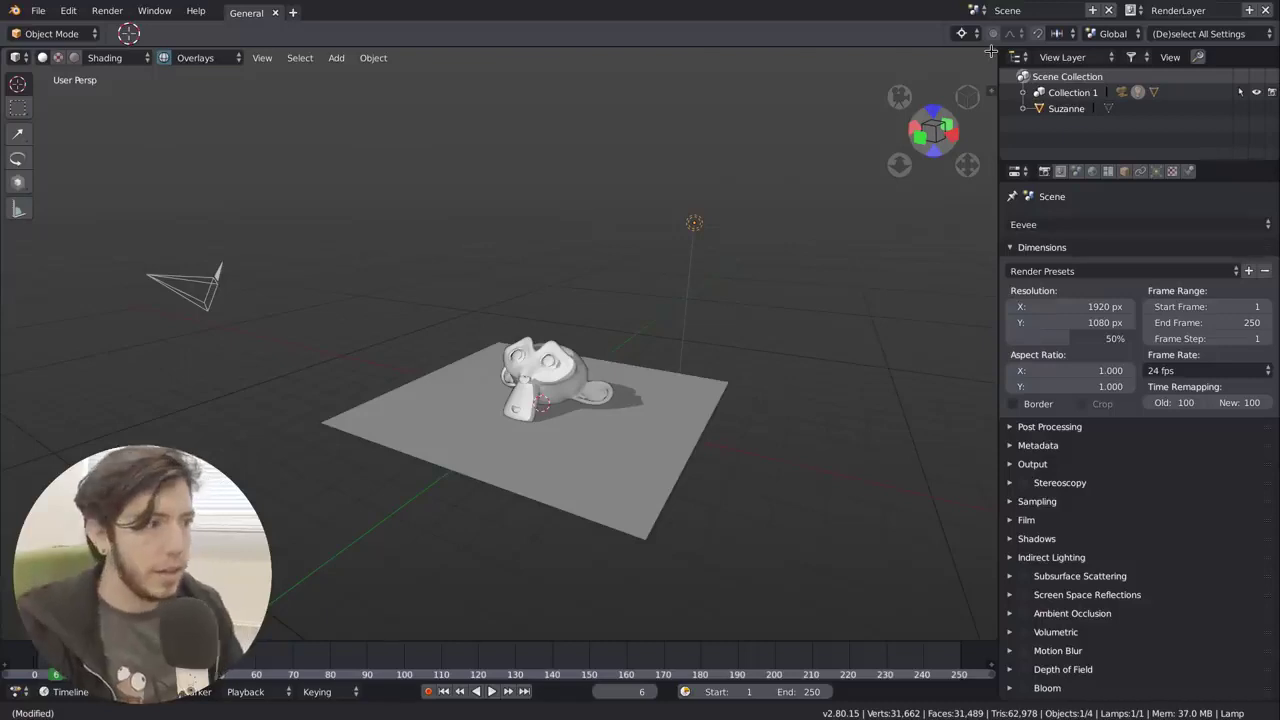
drag(990, 50, 700, 305)
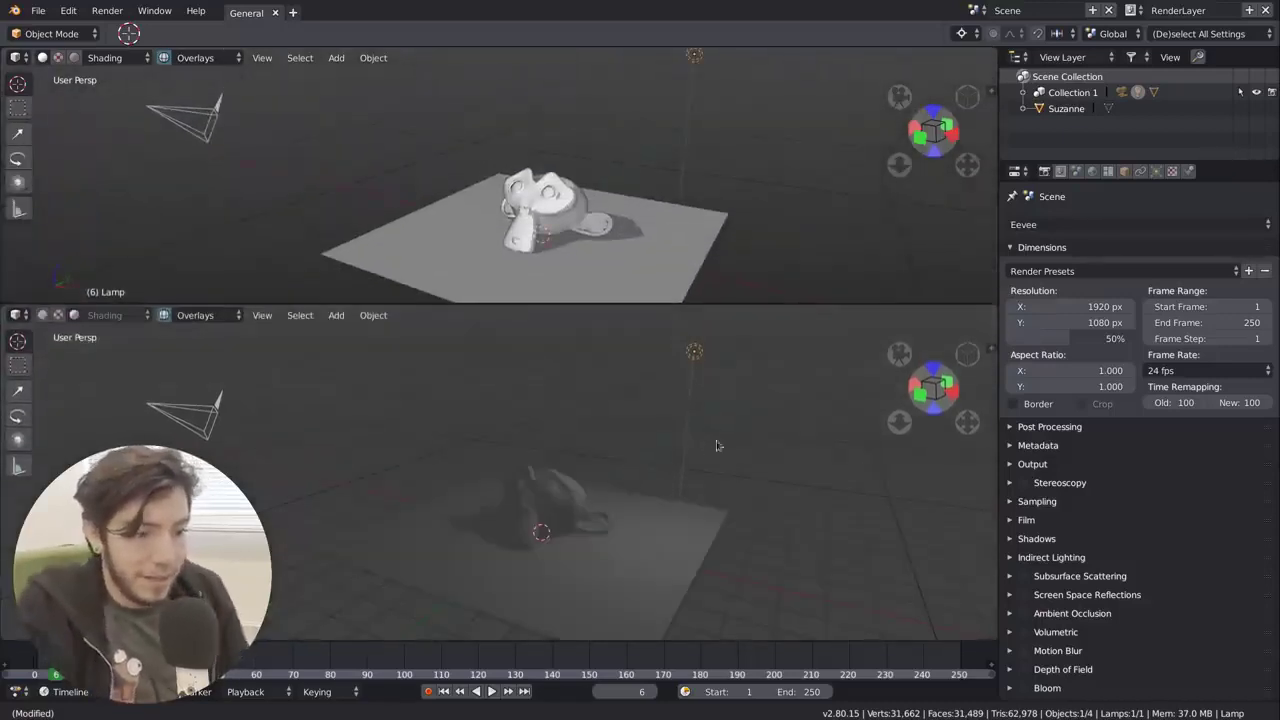
- Extrude the floor plane's back edge up into a wall and scale the mesh wider along X
click(624, 514)
key(Tab)
key(ctrl+Tab)
click(626, 489)
click(627, 491)
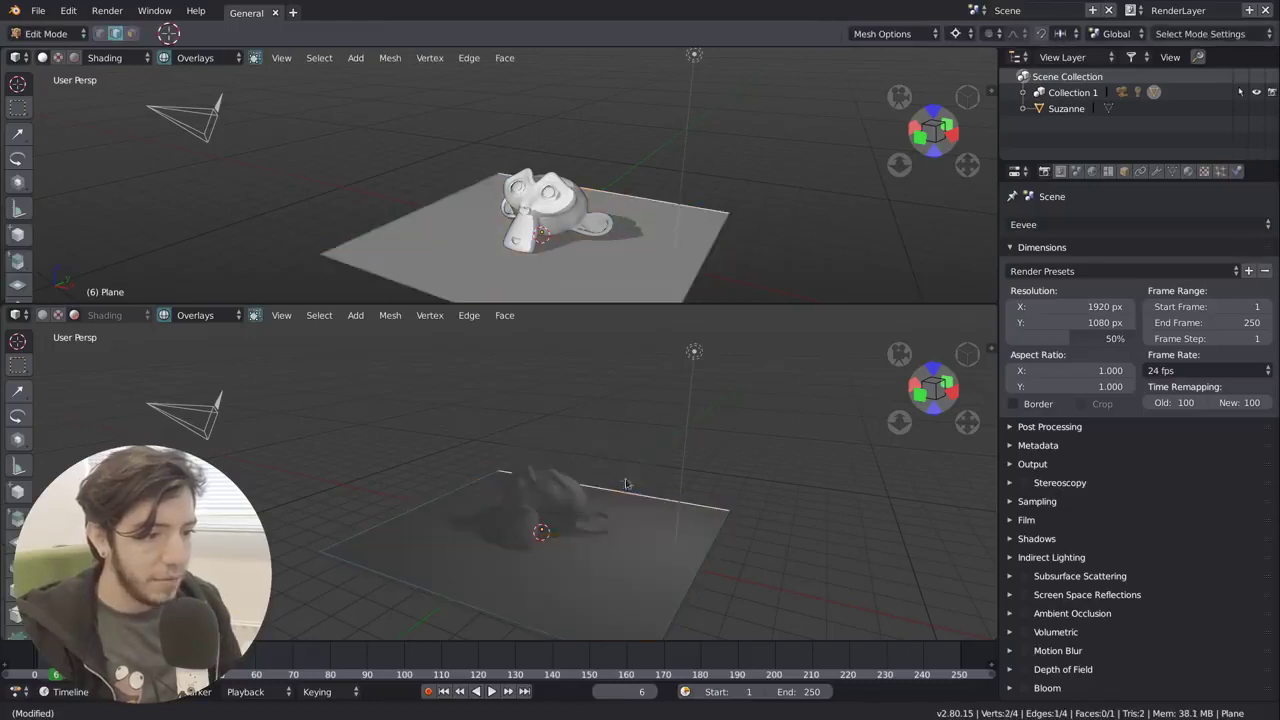
key(e)
click(666, 466)
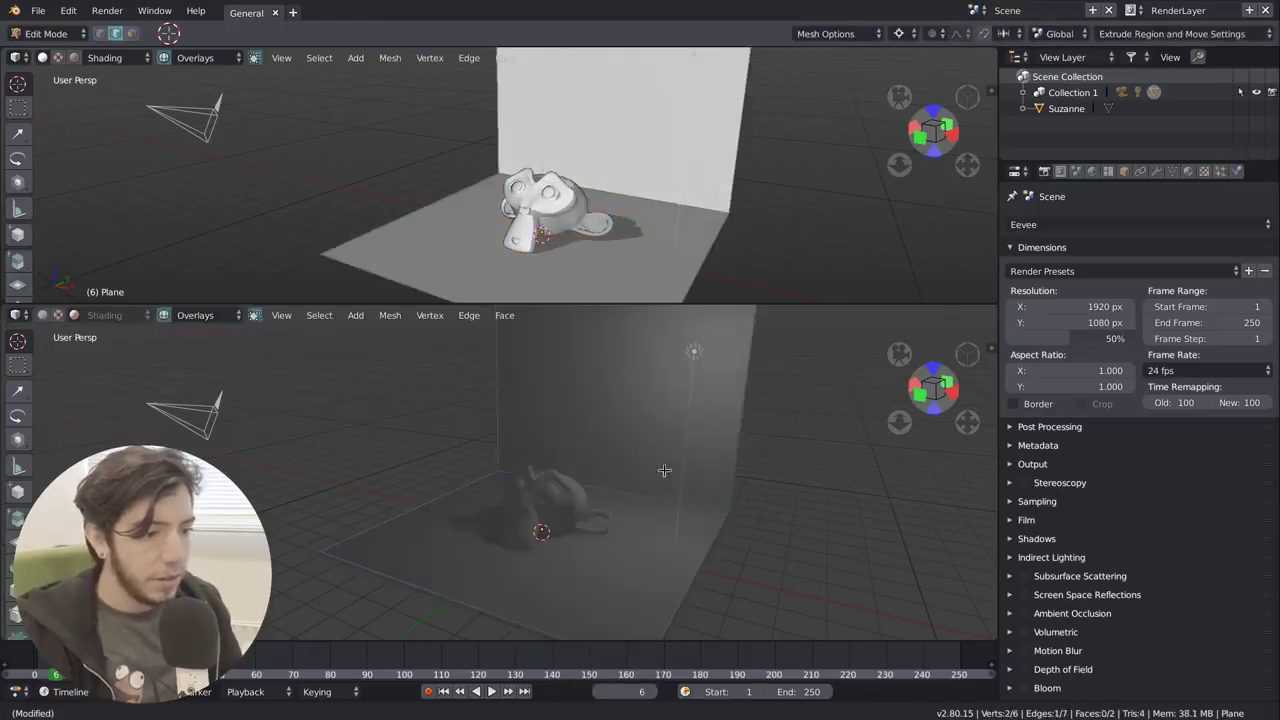
key(a)
key(s)
key(x)
click(575, 508)
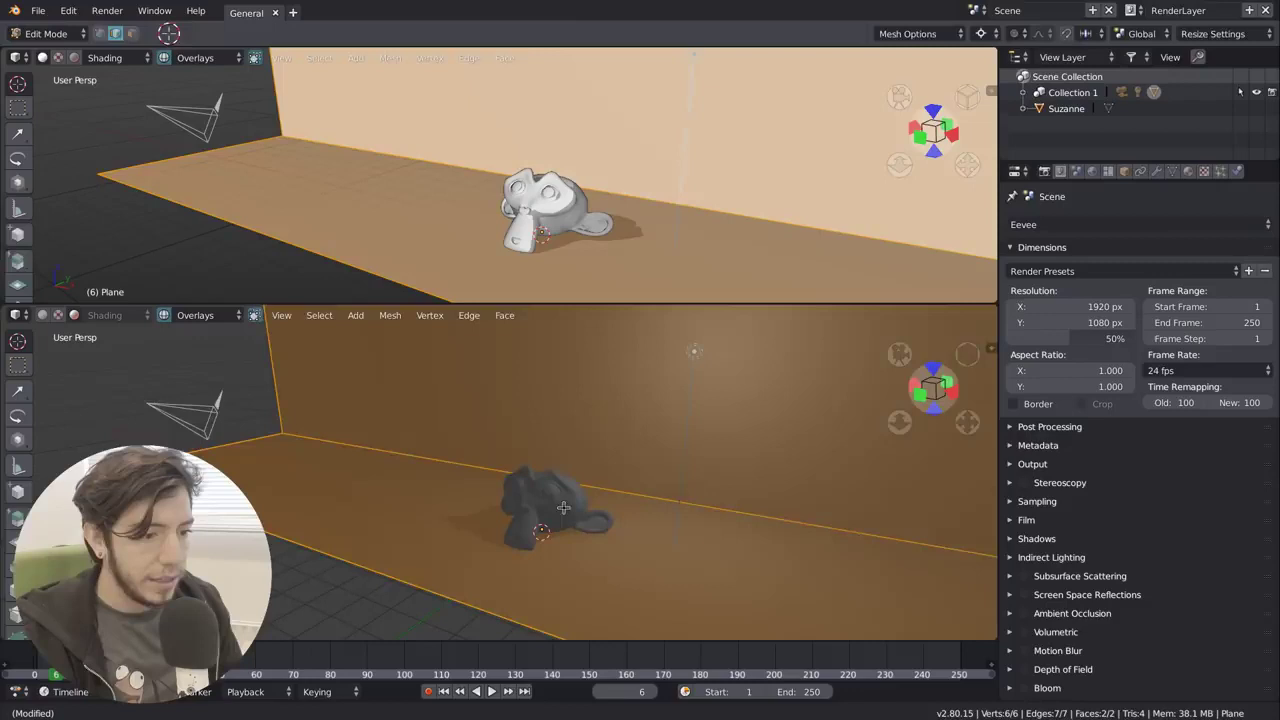
key(Tab)
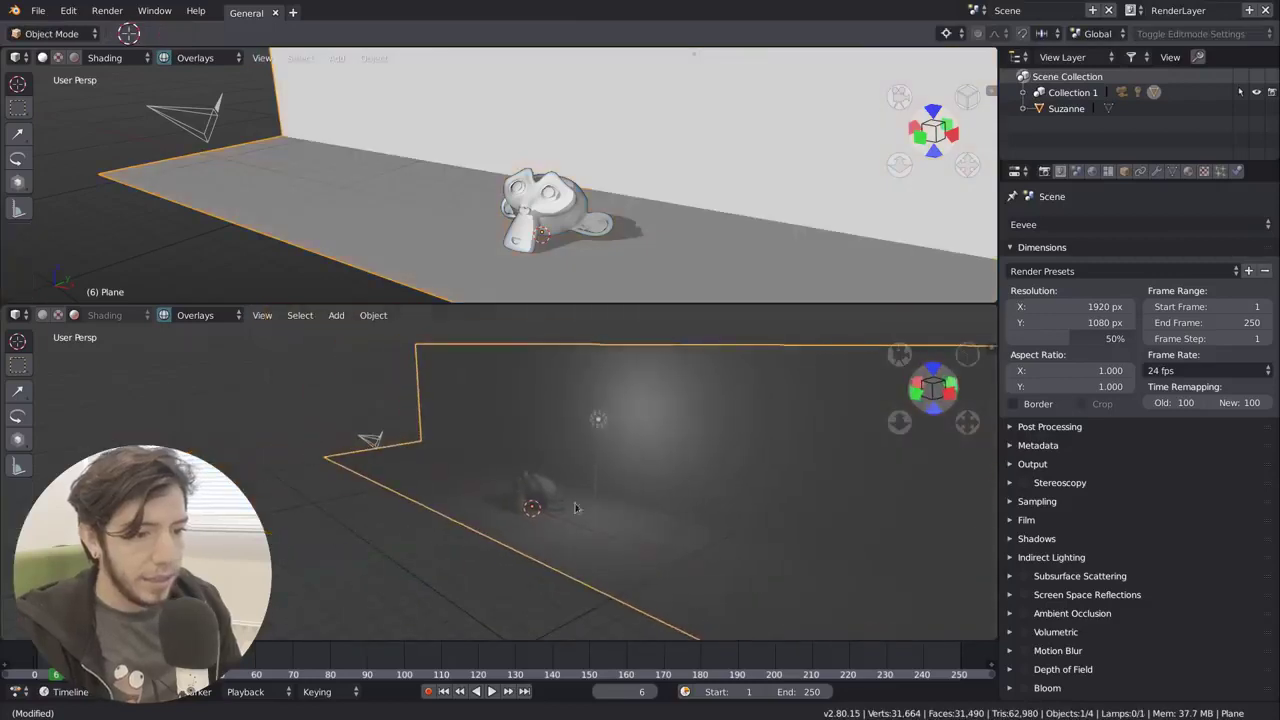
- Move the lamp along Y toward the wall and orbit the lower view
click(598, 420)
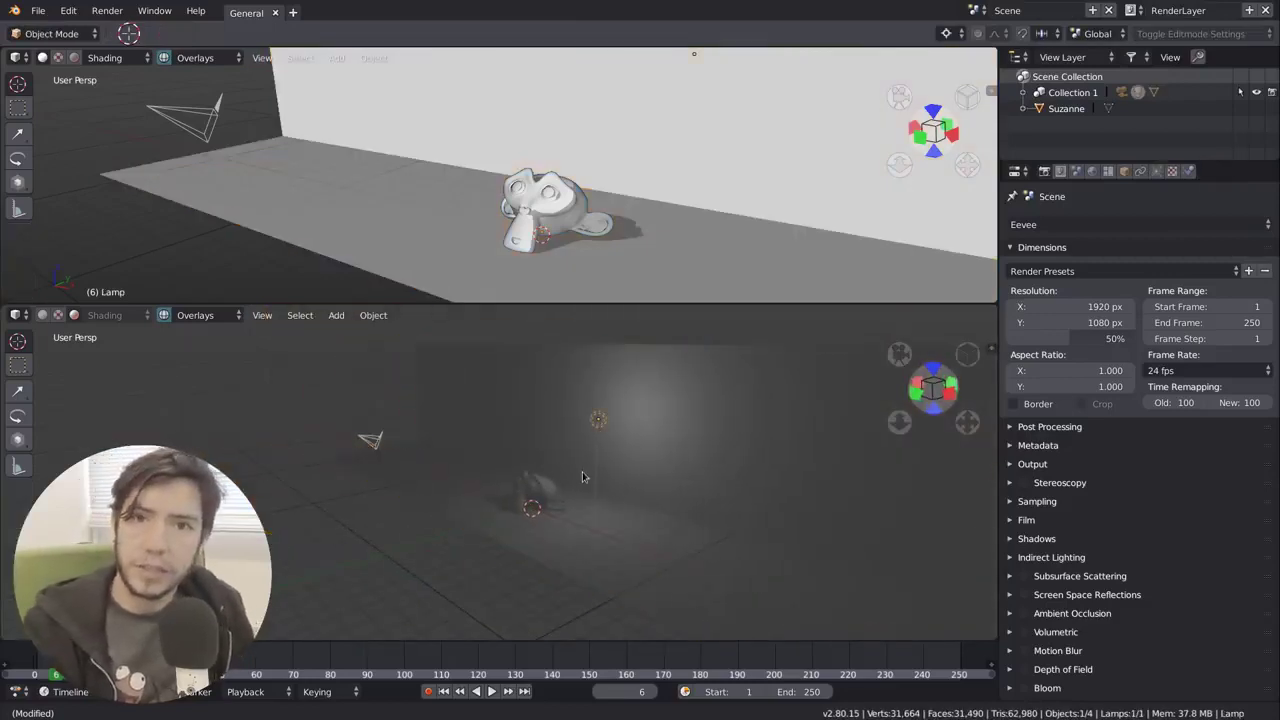
scroll(575, 480, up, 3)
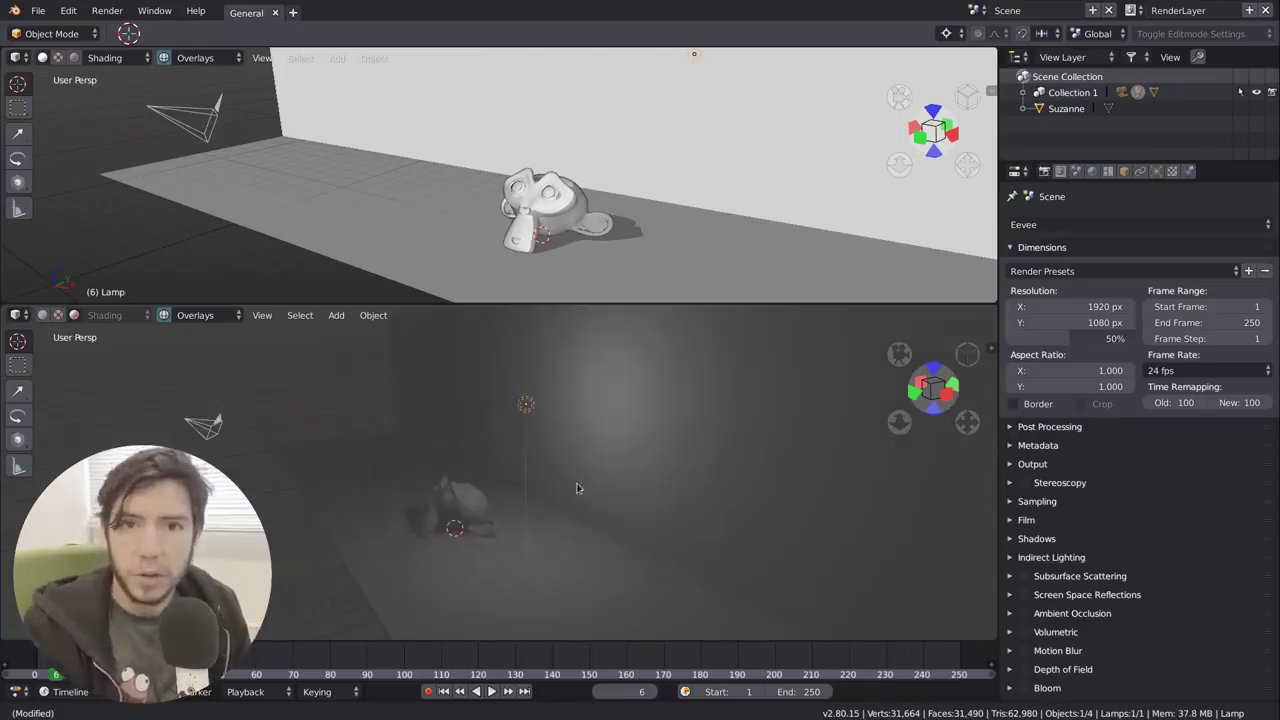
key(g)
key(y)
click(645, 453)
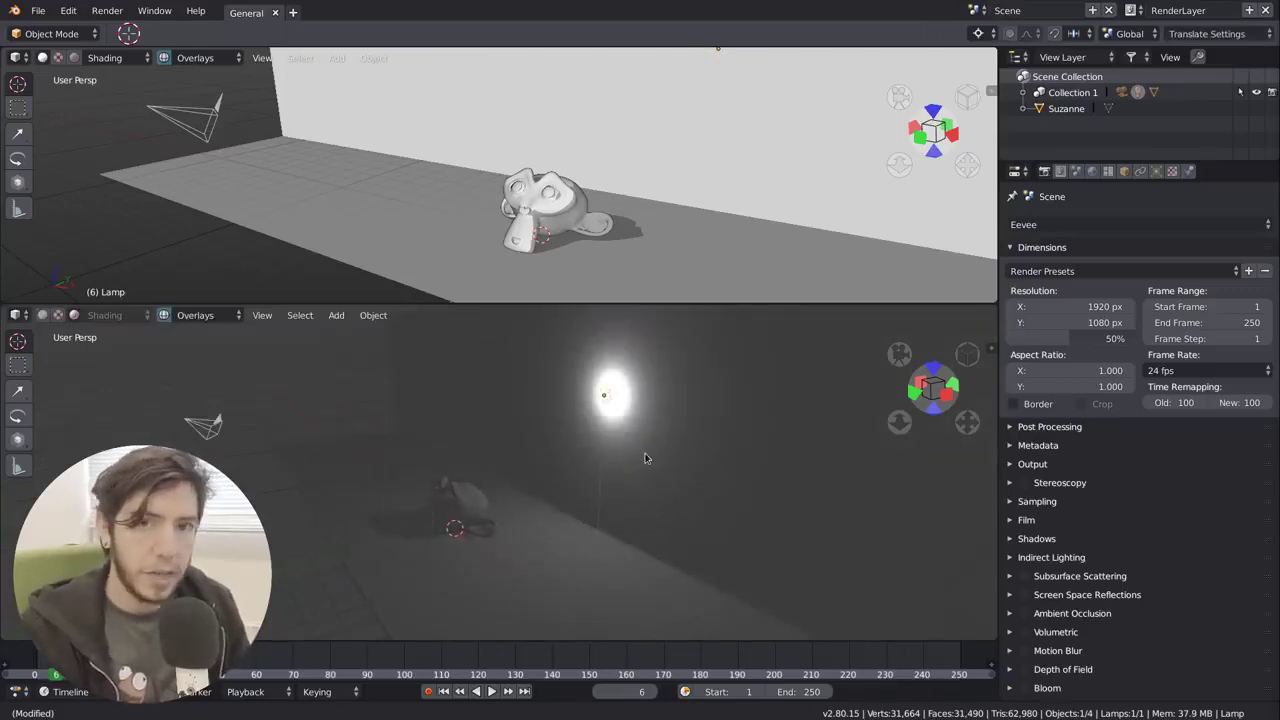
middle_drag(646, 455, 698, 466)
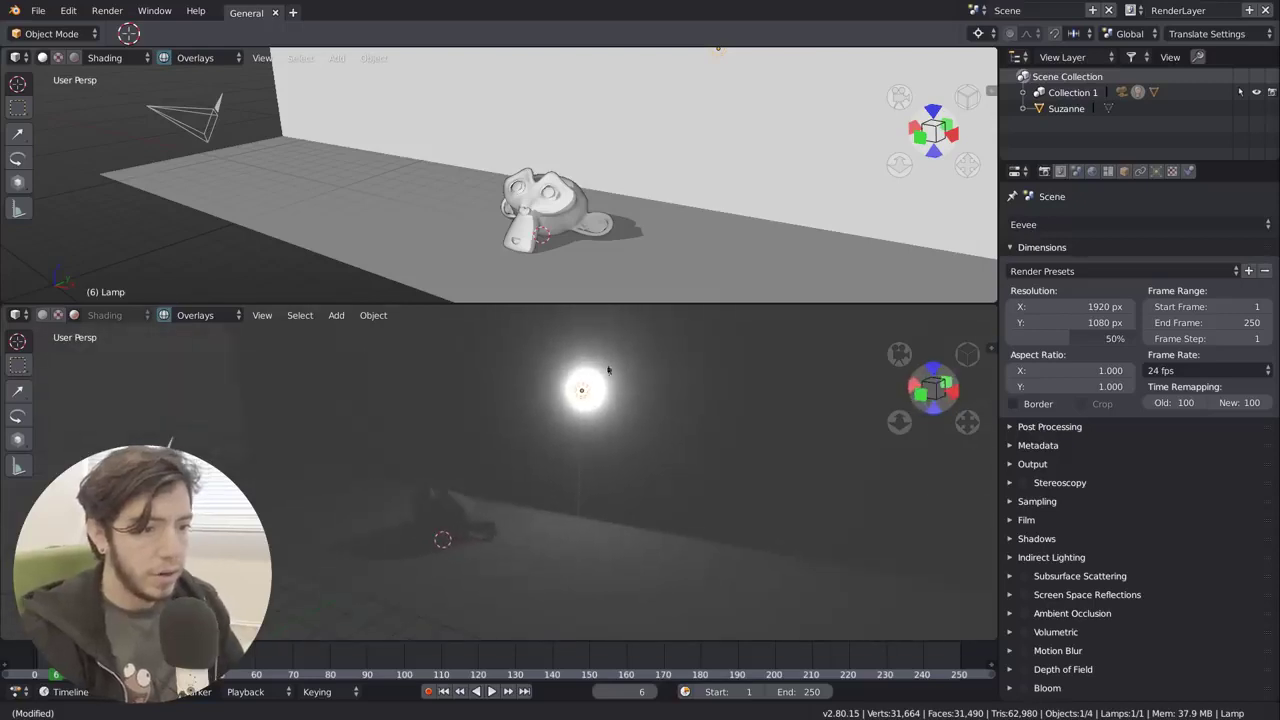
- Make the top view a shader editor, switch to Cycles, and arrange the lamp's Emission and Output nodes
key(shift+F3)
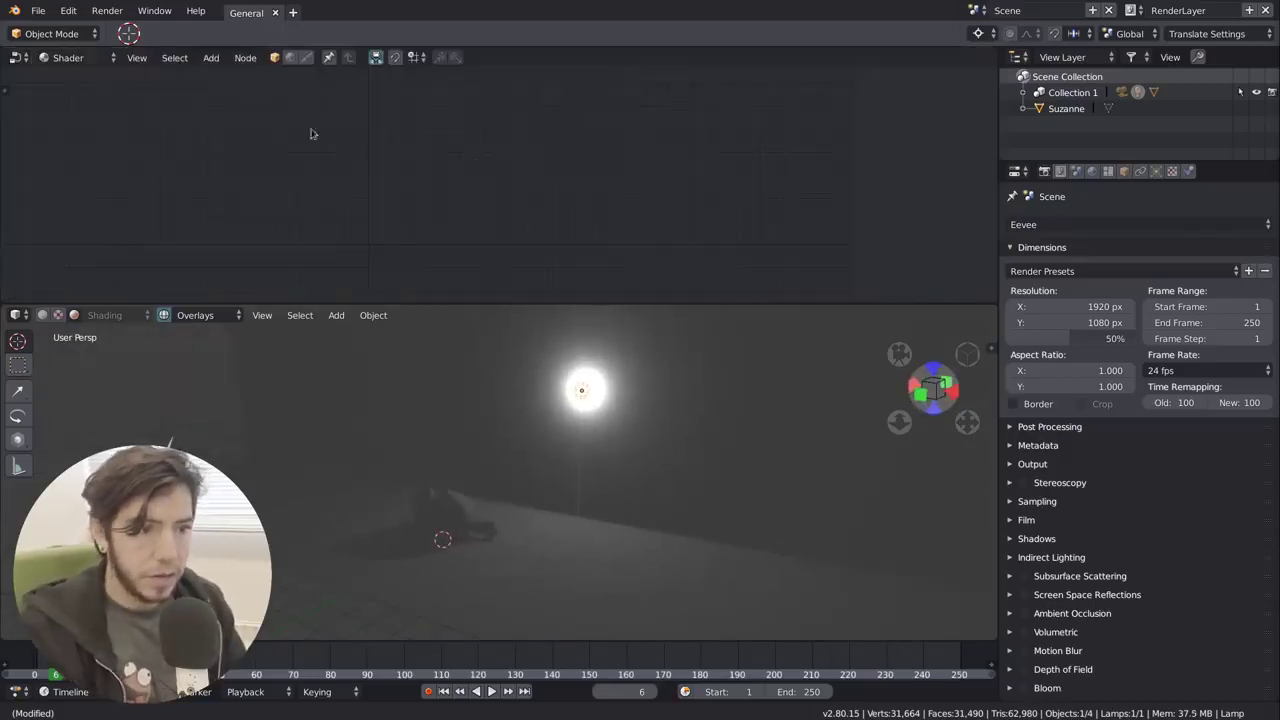
click(1052, 228)
click(1047, 155)
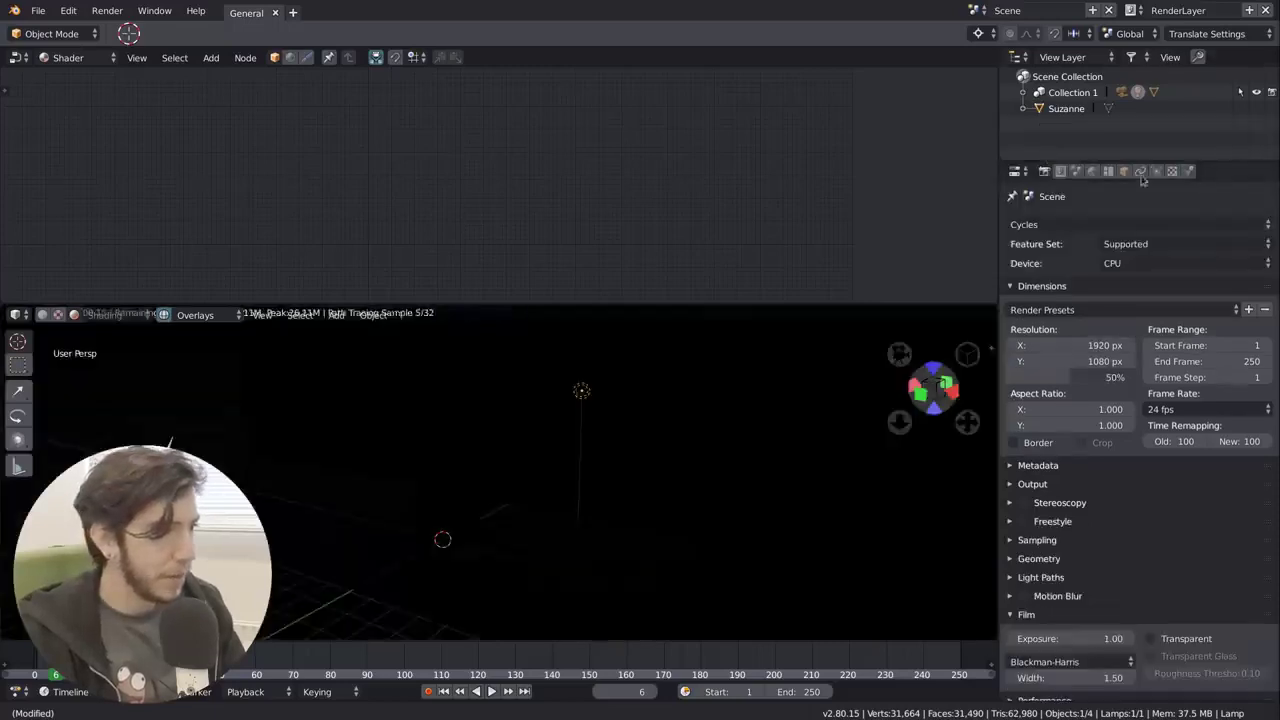
click(1141, 172)
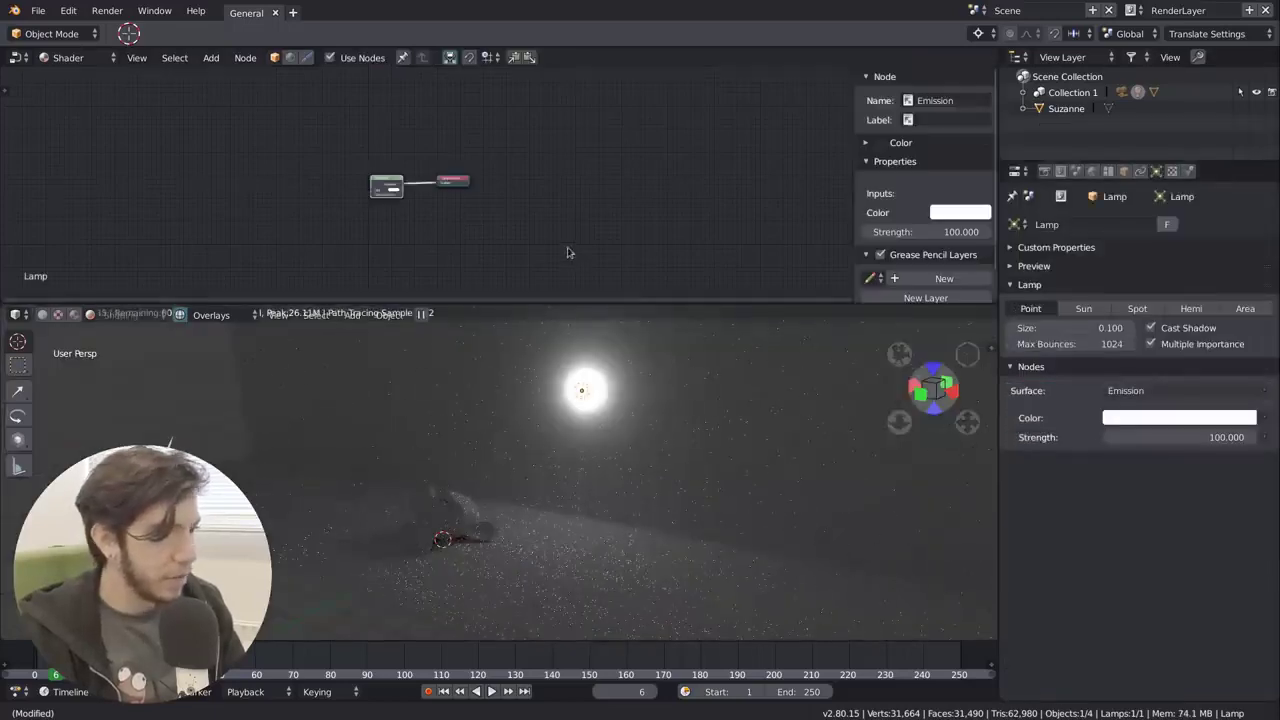
scroll(467, 244, up, 5)
middle_drag(467, 244, 497, 196)
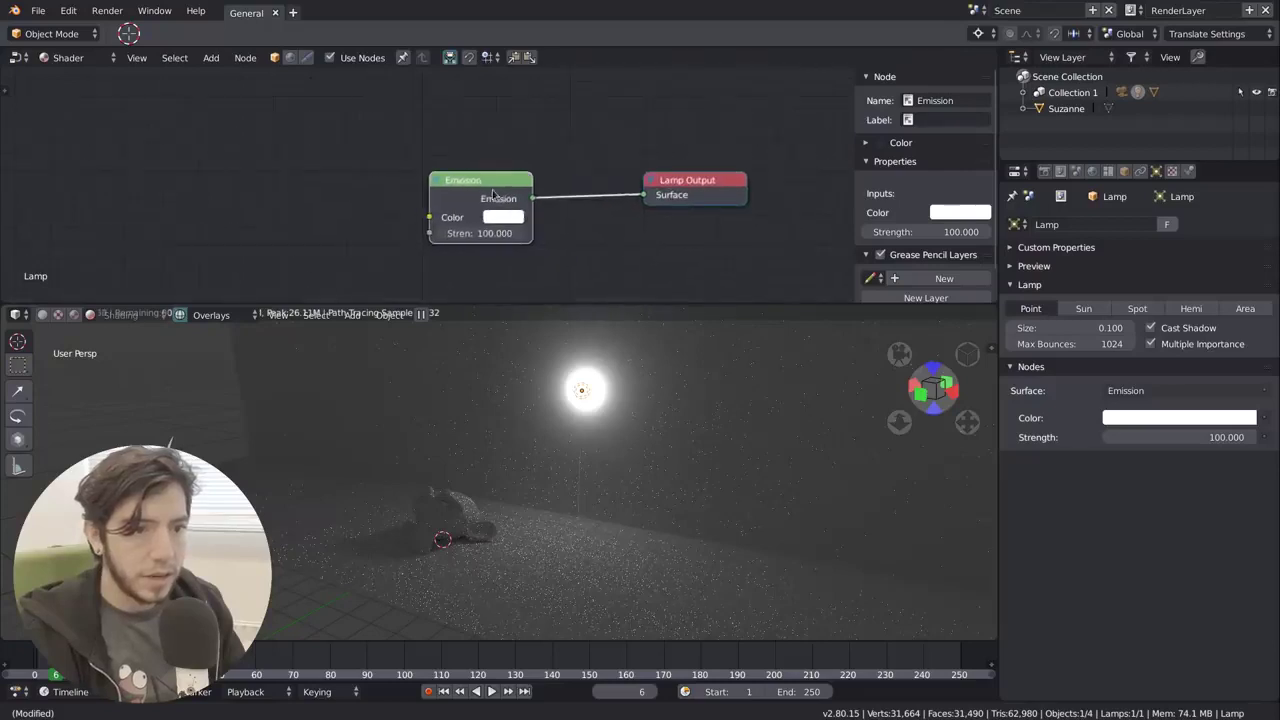
drag(497, 196, 540, 190)
drag(695, 198, 788, 190)
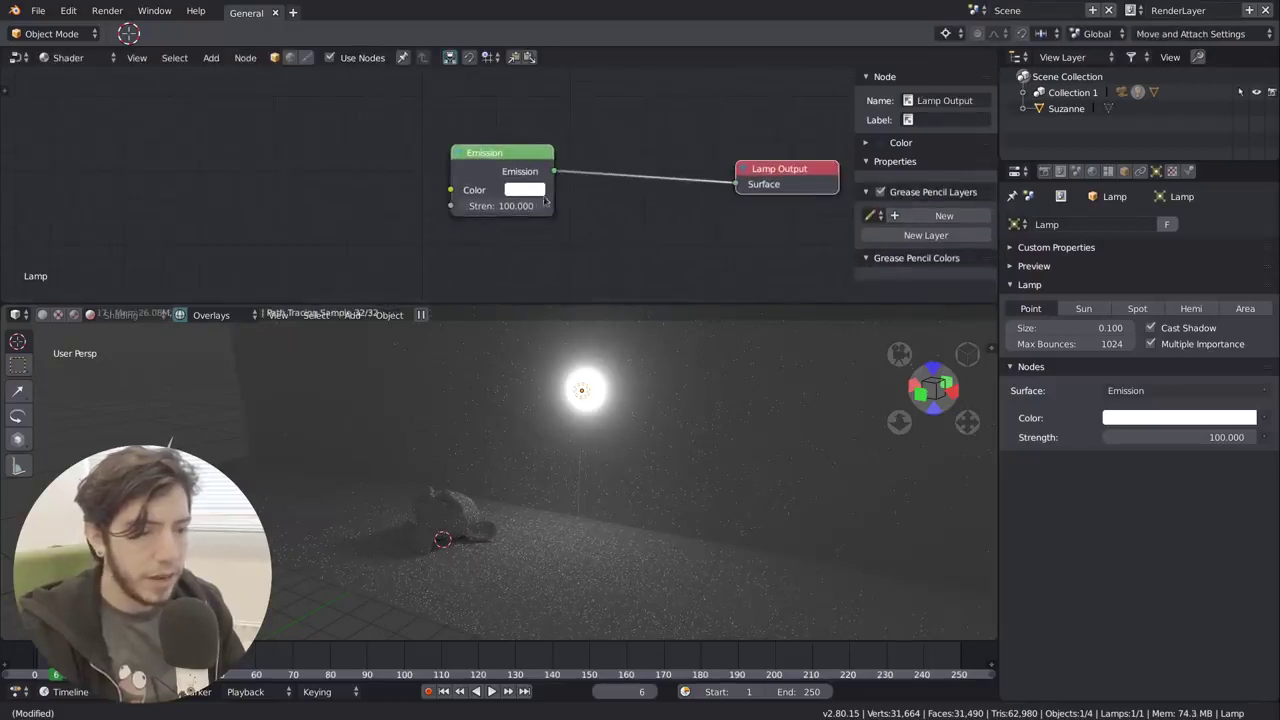
drag(553, 200, 654, 176)
- Add an IES Texture node at upper left, set it to External, widen it, and browse for a file
key(shift+a)
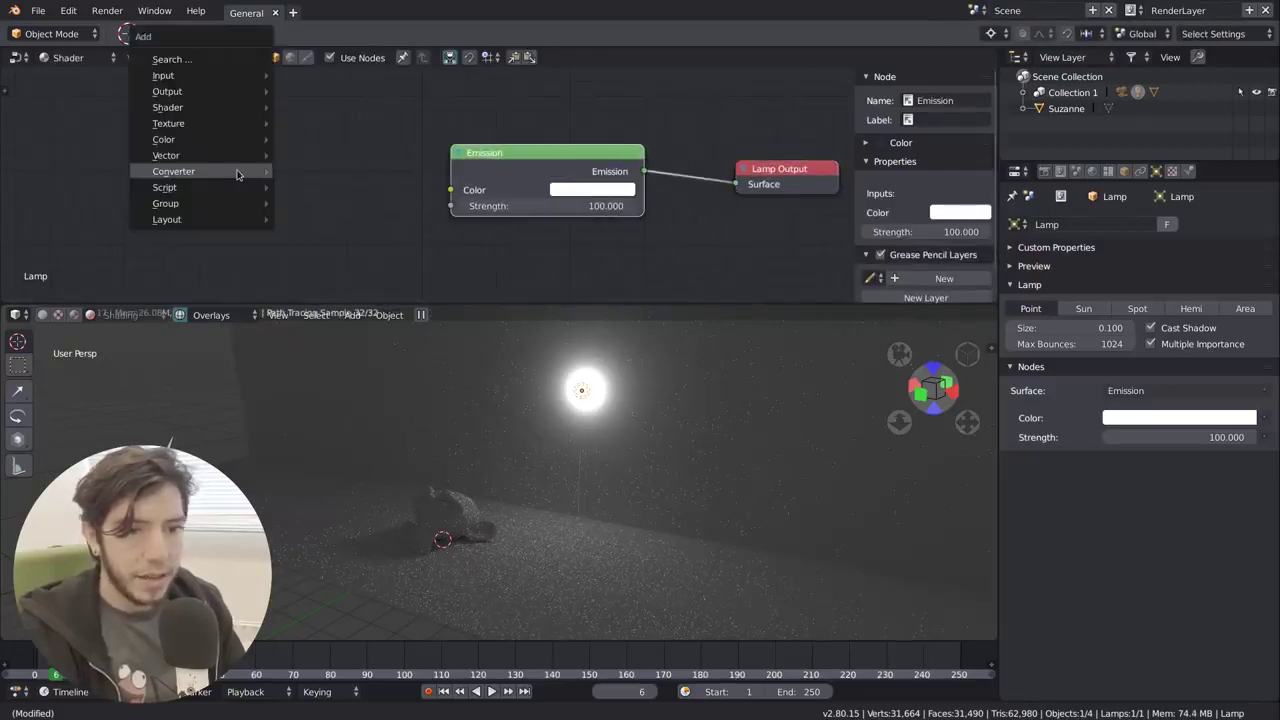
mouse_move(168, 123)
click(321, 192)
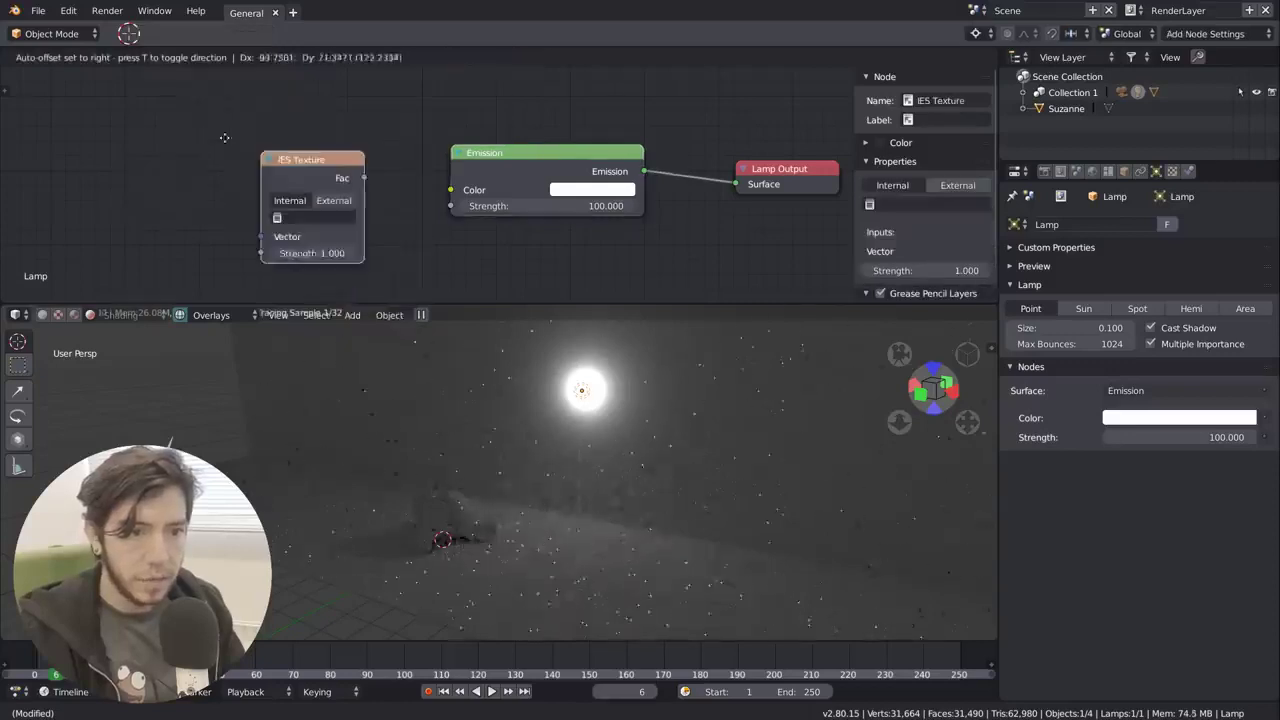
click(185, 172)
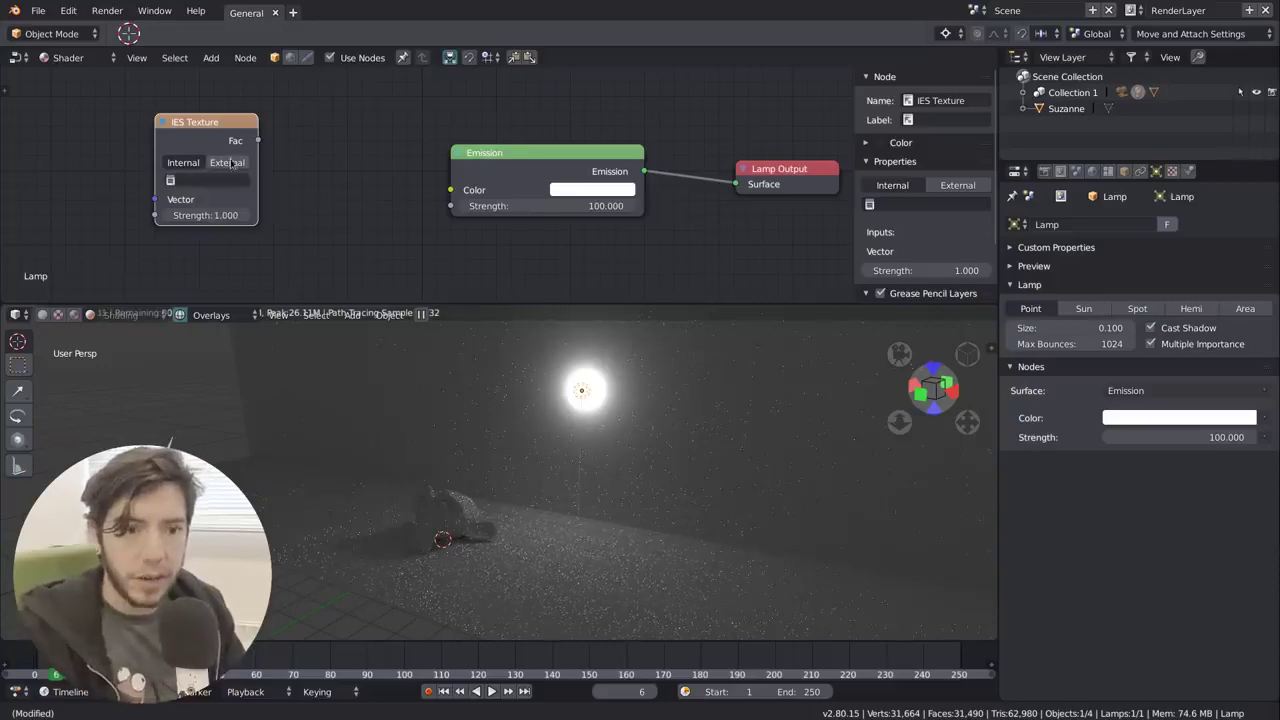
click(227, 162)
drag(258, 212, 336, 212)
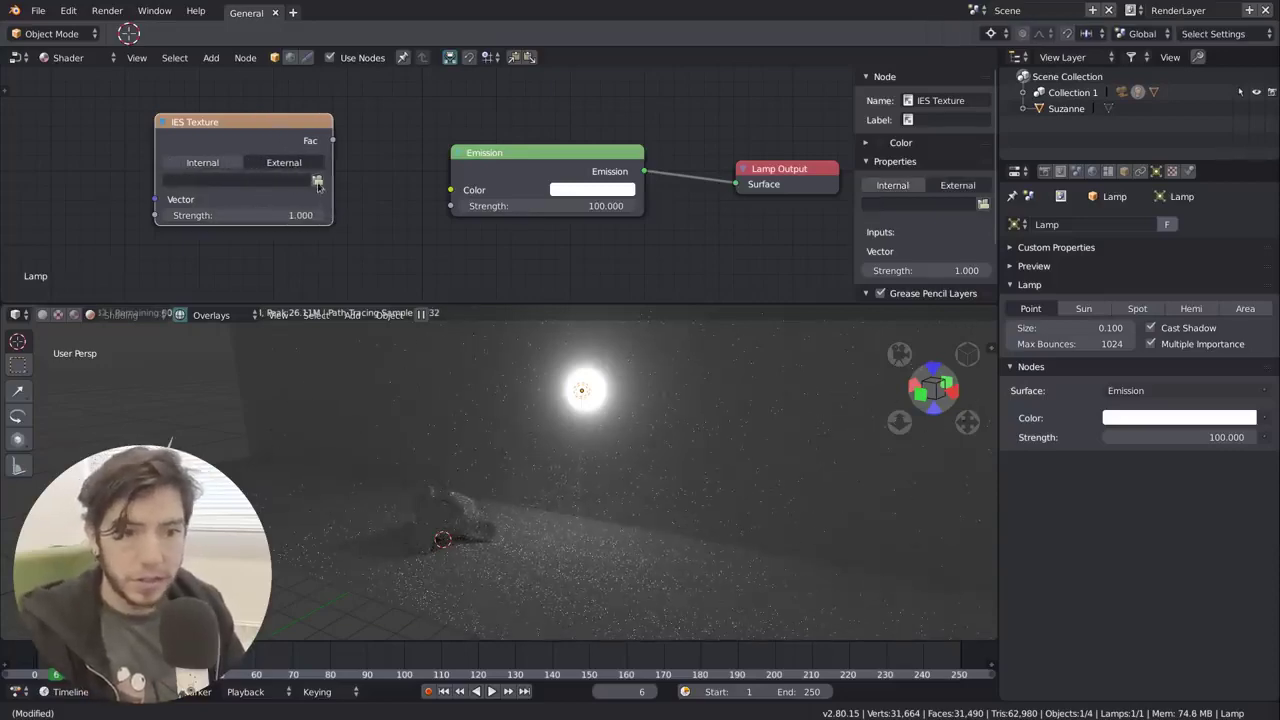
click(320, 182)
- Navigate to the Desktop demos/ies folder and load LTL12893.IES into the node
click(35, 168)
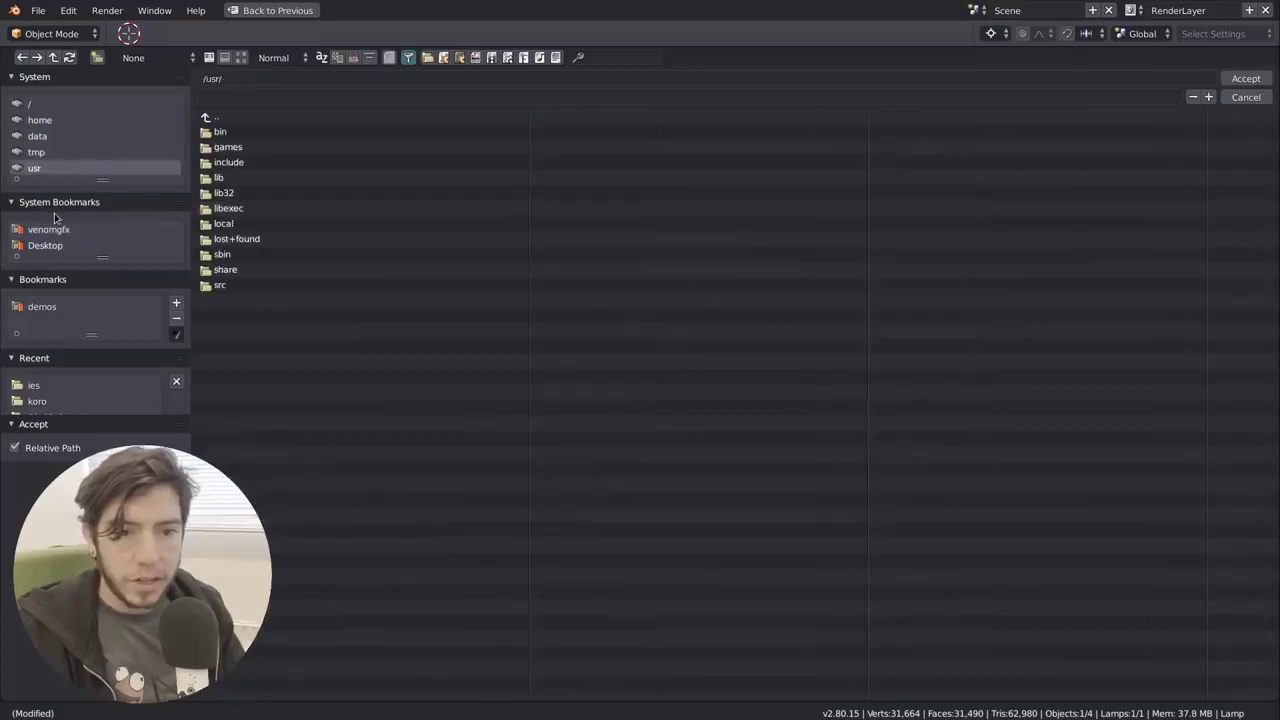
click(50, 229)
click(45, 245)
click(84, 309)
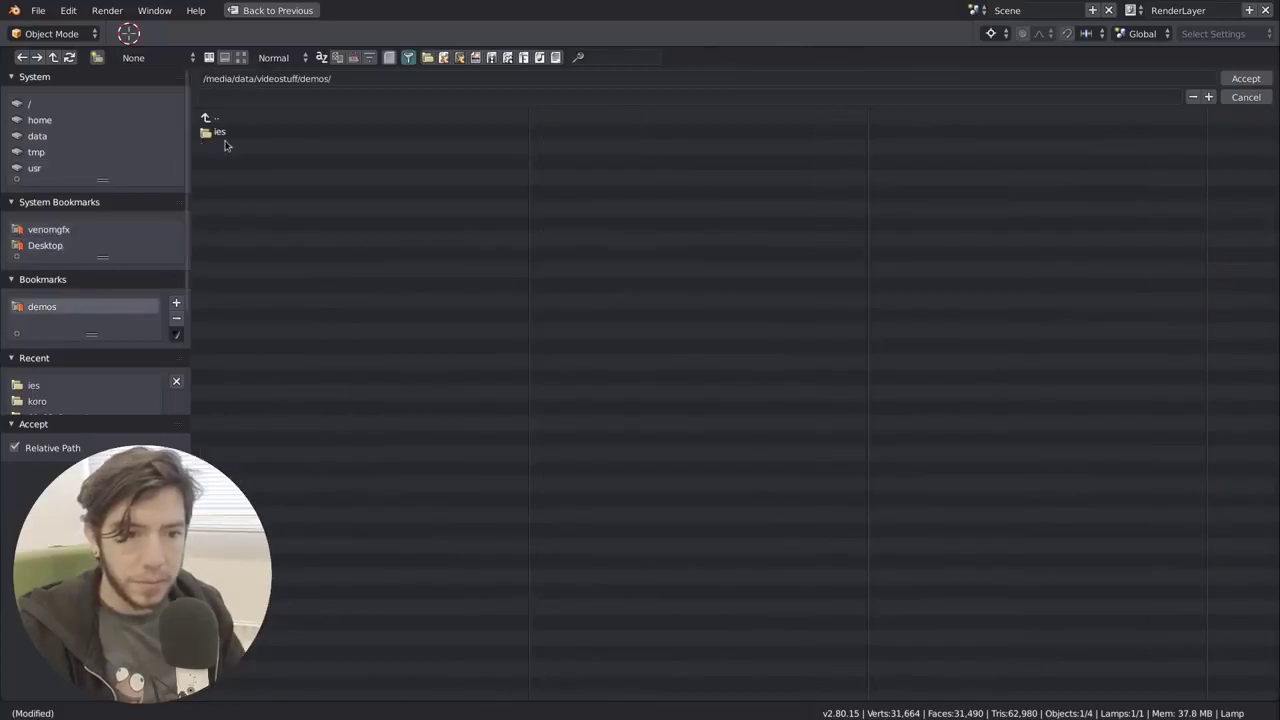
click(276, 136)
click(286, 137)
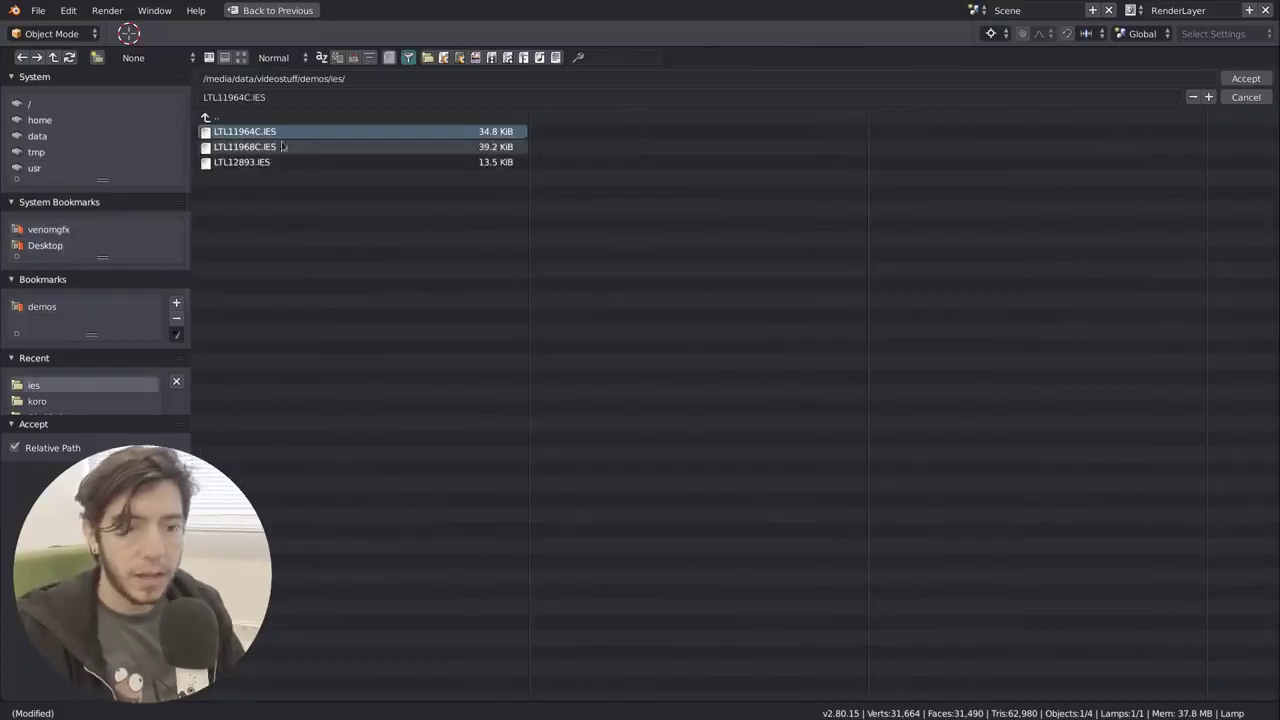
click(316, 148)
click(318, 160)
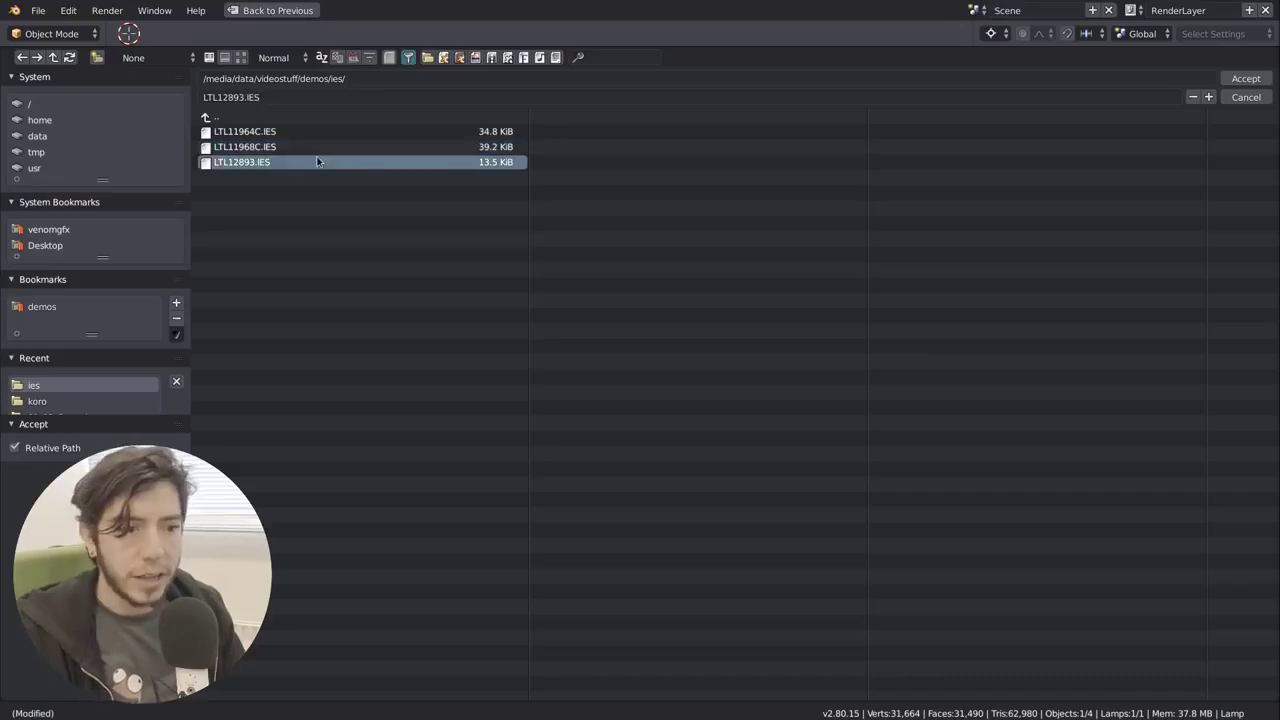
double_click(318, 162)
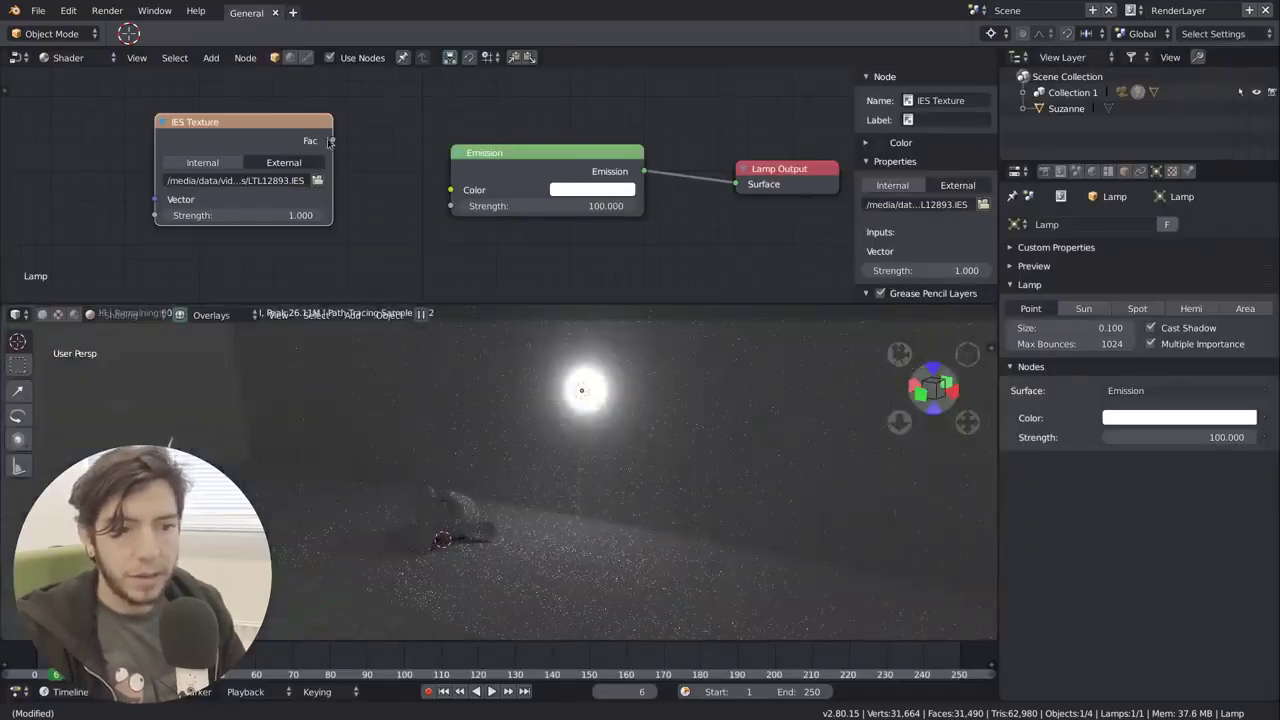
- Link IES Texture Fac to Emission Strength, move the node left, and set Strength to 4.7
drag(329, 141, 451, 206)
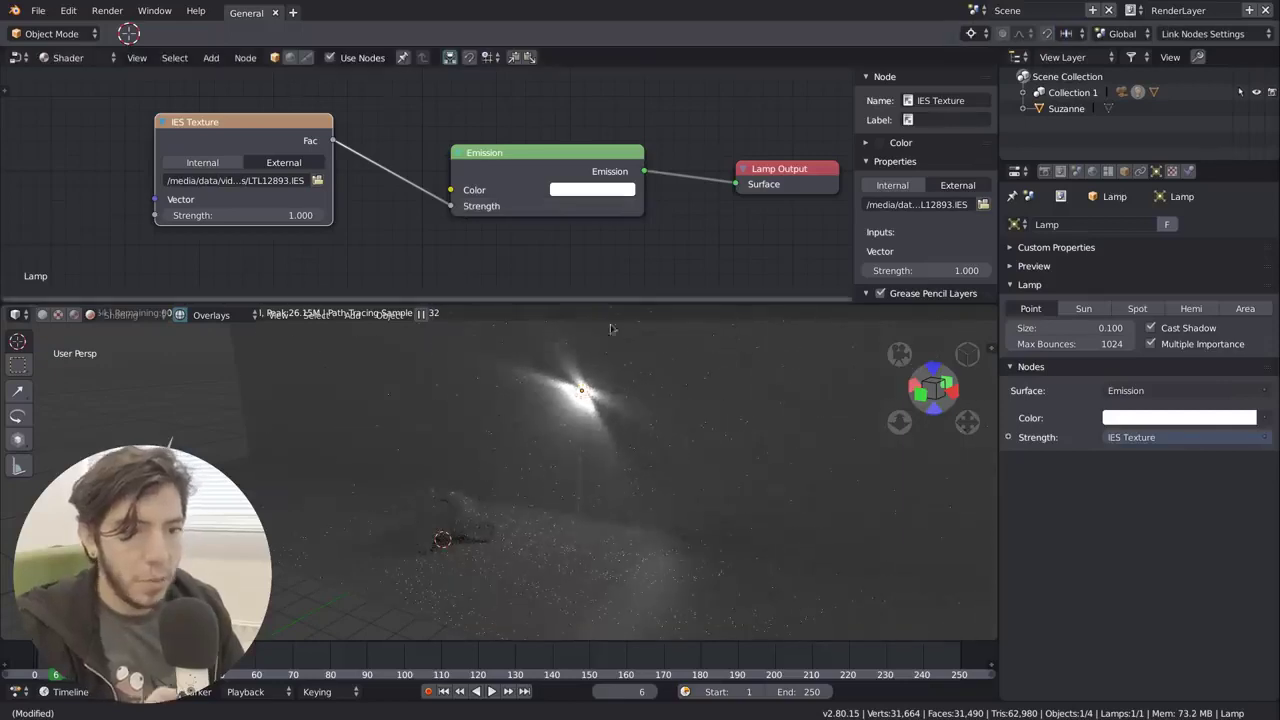
drag(273, 135, 196, 139)
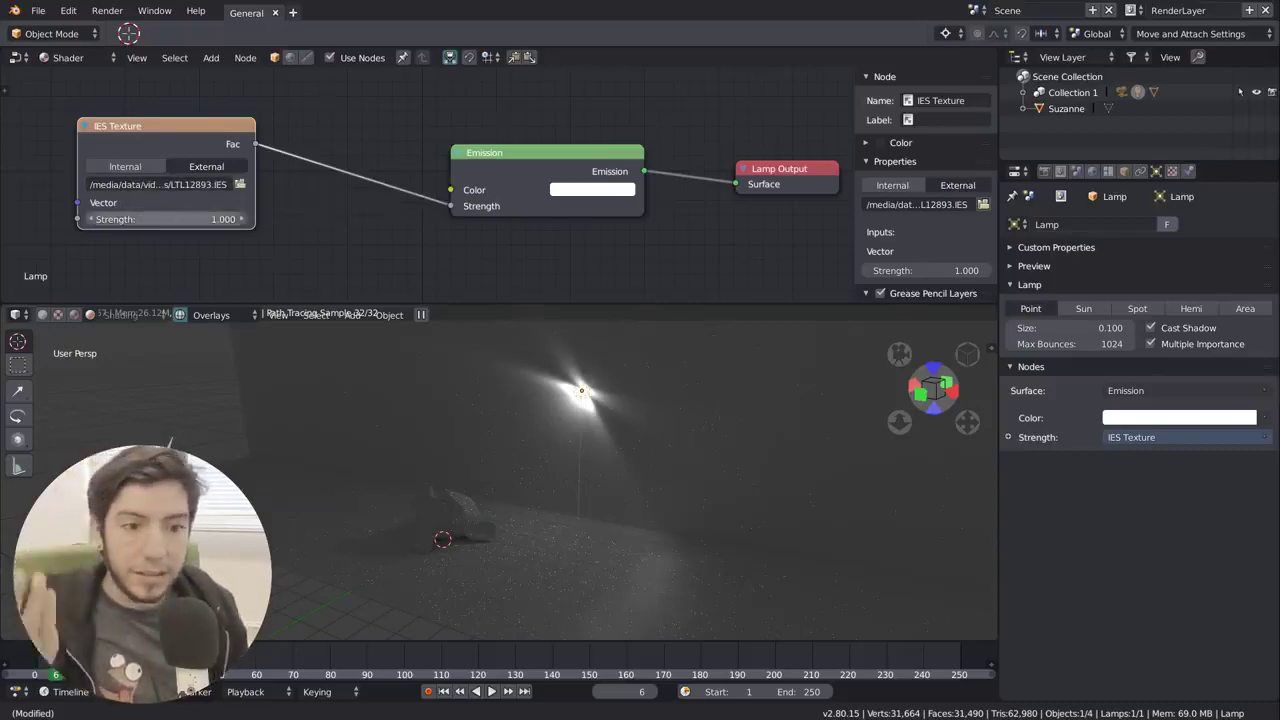
mouse_move(166, 220)
mouse_down()
mouse_move(230, 220)
mouse_move(185, 220)
mouse_up()
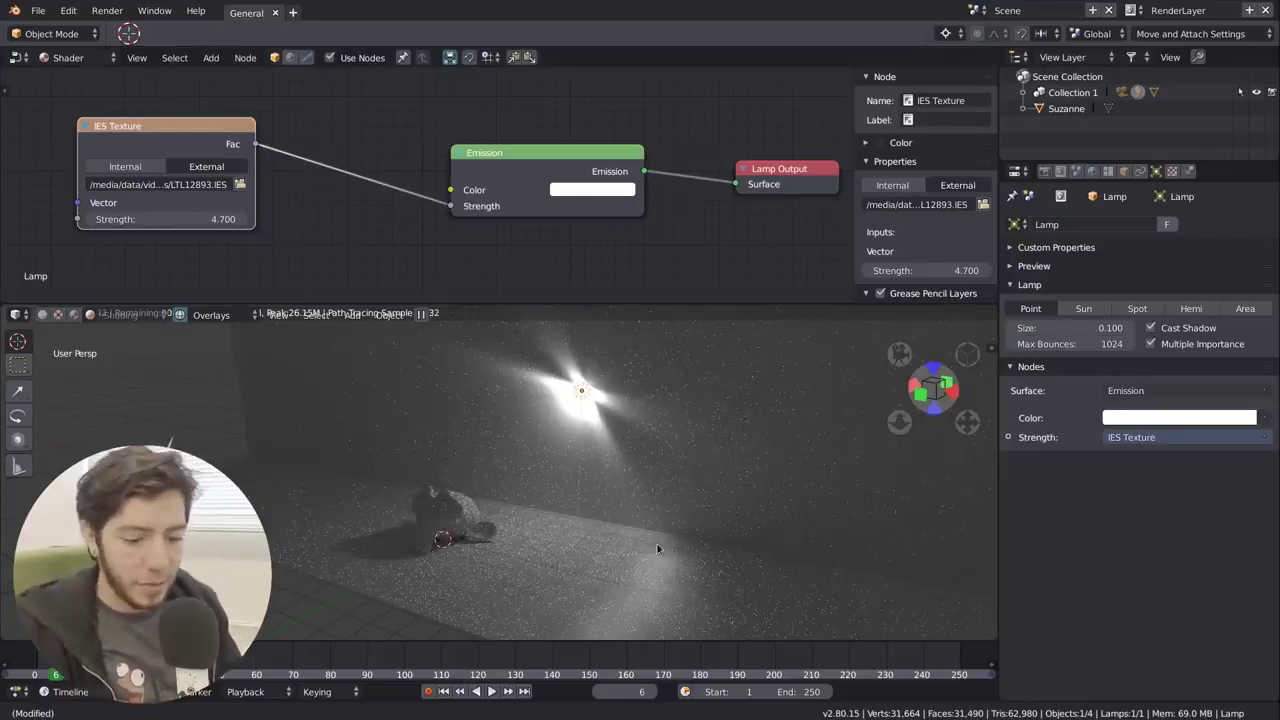
mouse_move(654, 430)
middle_down()
mouse_move(657, 445)
mouse_move(680, 428)
mouse_move(667, 425)
middle_up()
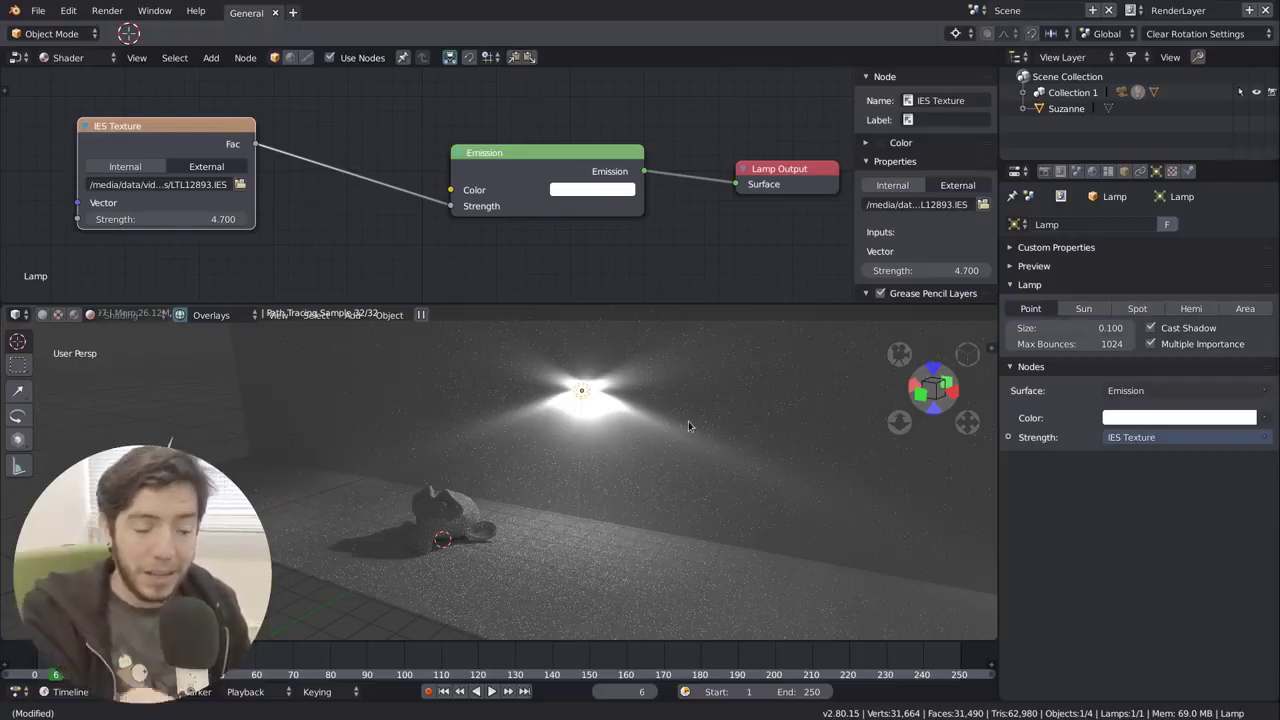
click(17, 391)
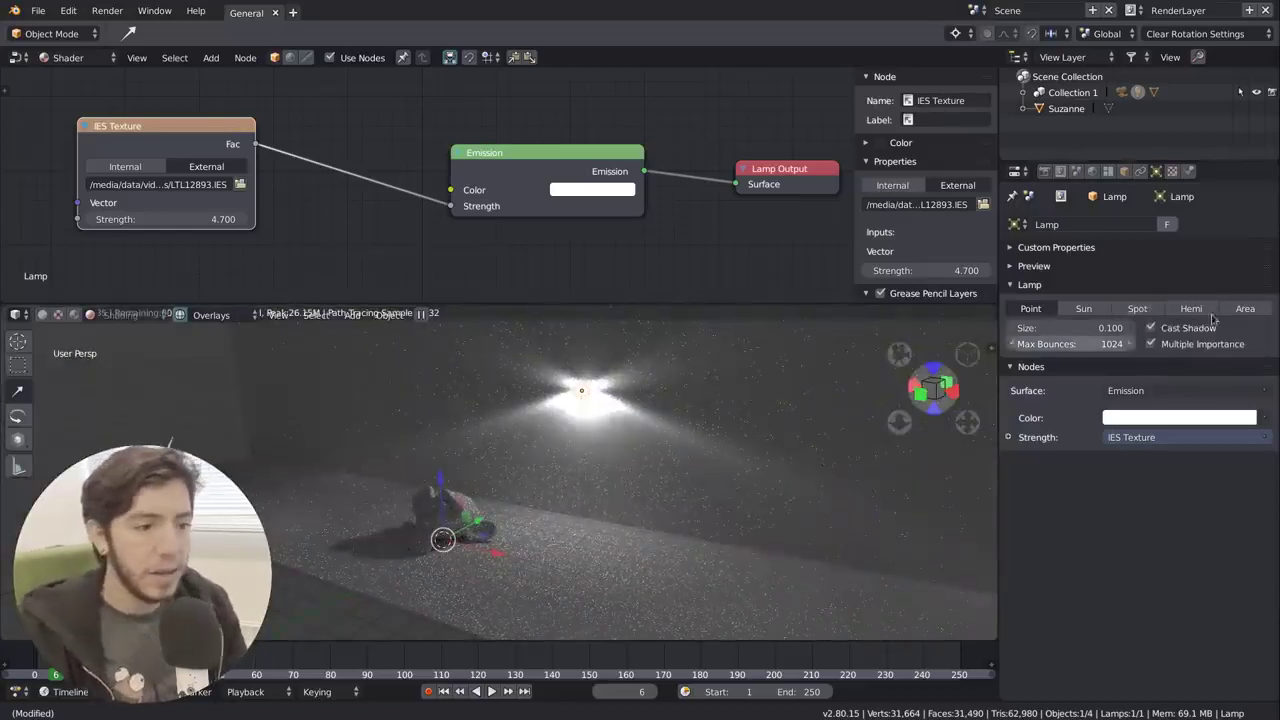
click(1245, 308)
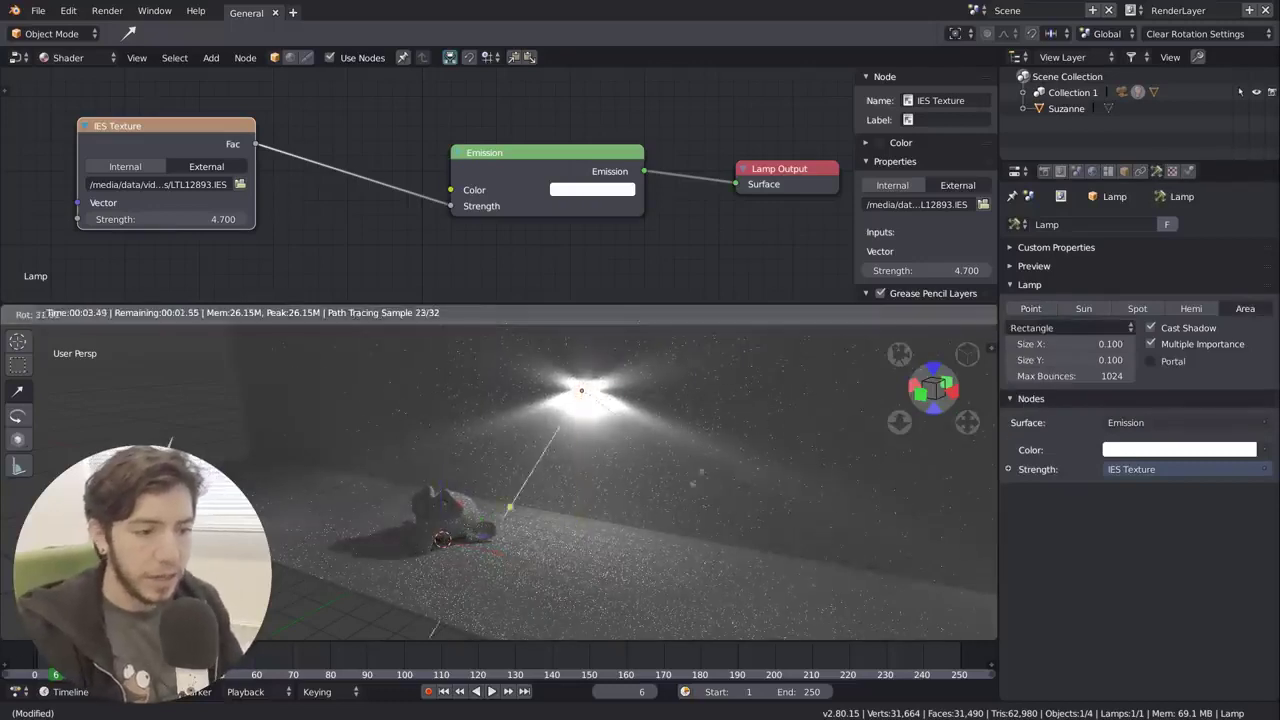
click(581, 390)
- Set the lamp back to a point light and pan the node editor to make room below
click(1042, 309)
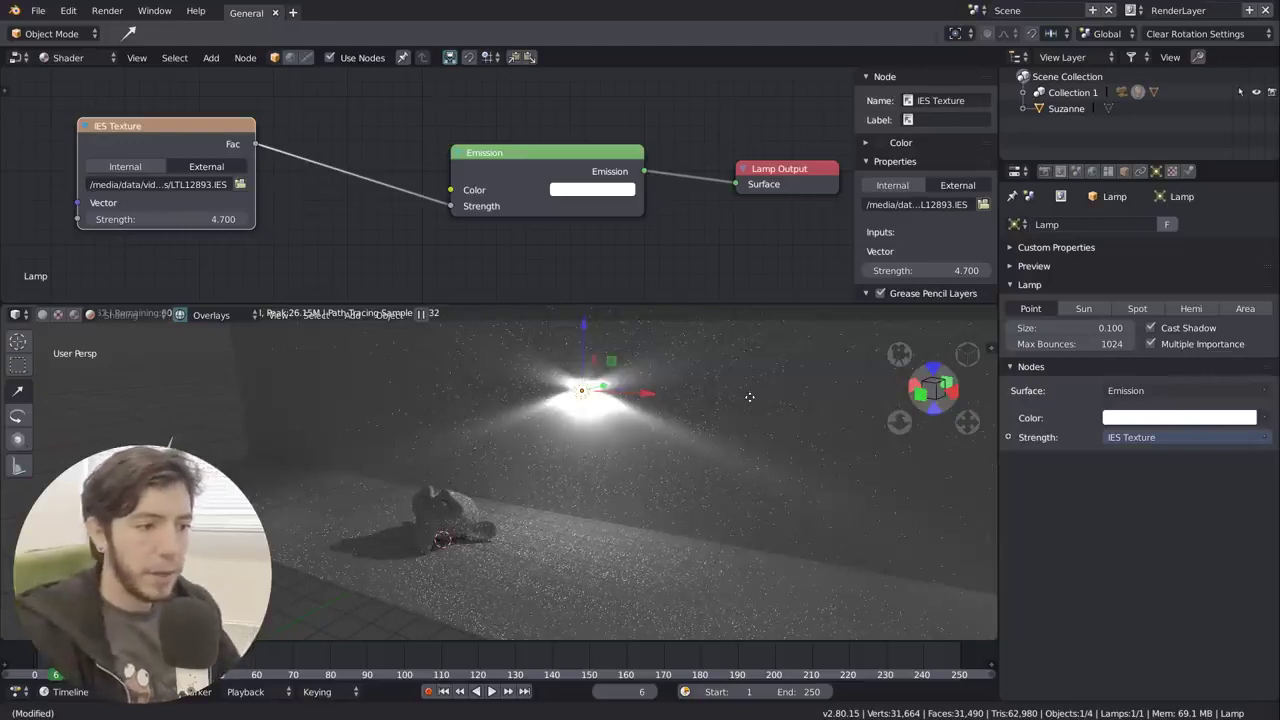
scroll(393, 202, down, 2)
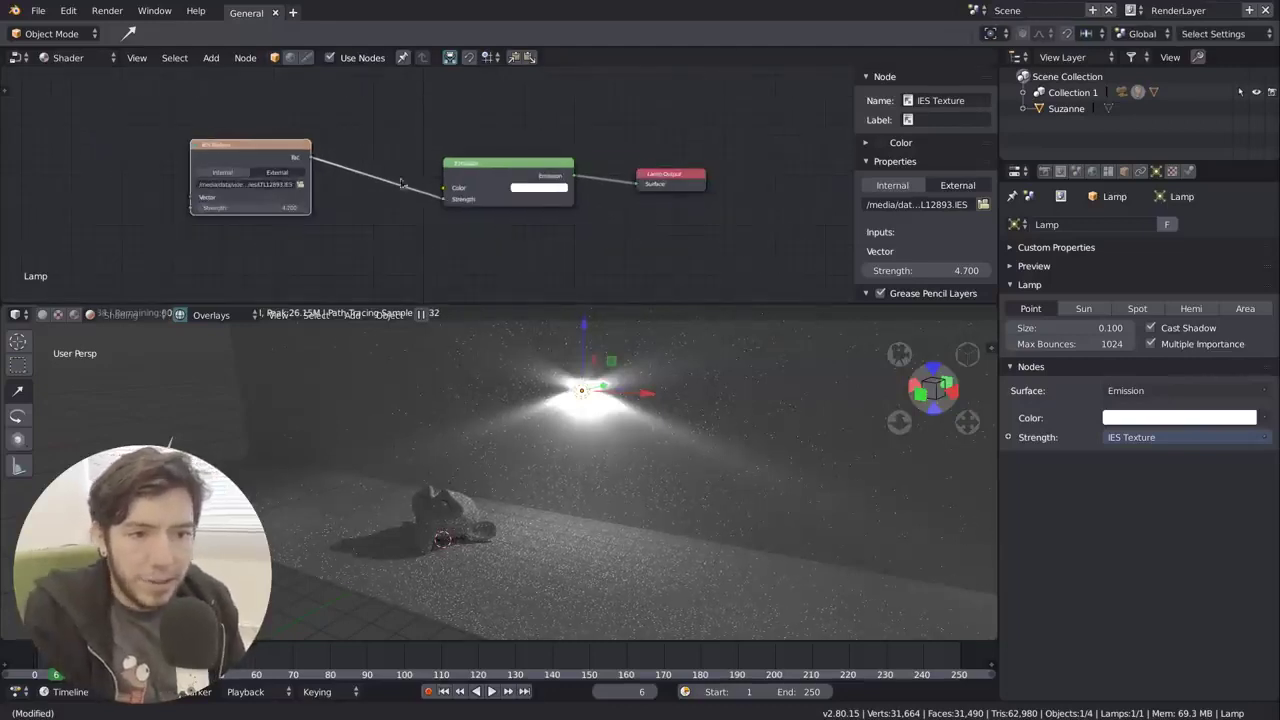
middle_drag(393, 202, 371, 128)
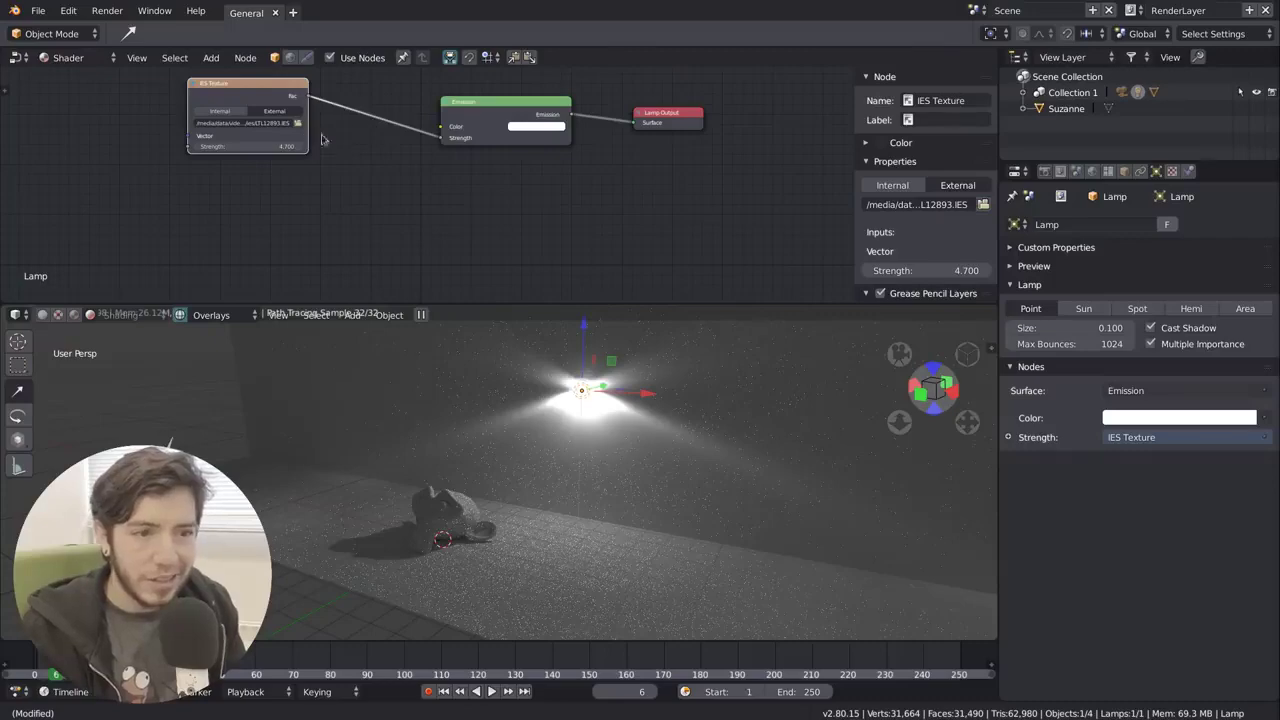
- Duplicate the IES Texture node below, load LTL11964C.IES into it, and link its Fac to Emission Strength
key(shift+d)
key(y)
click(363, 237)
click(297, 240)
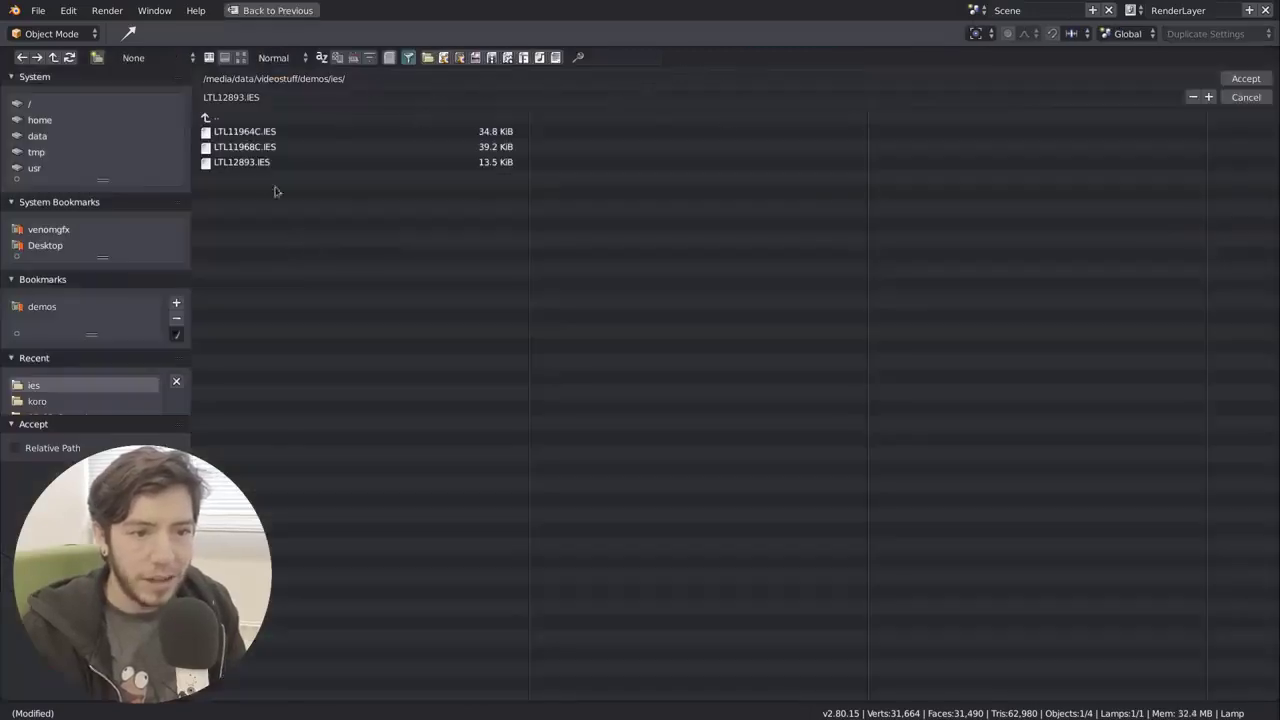
double_click(245, 131)
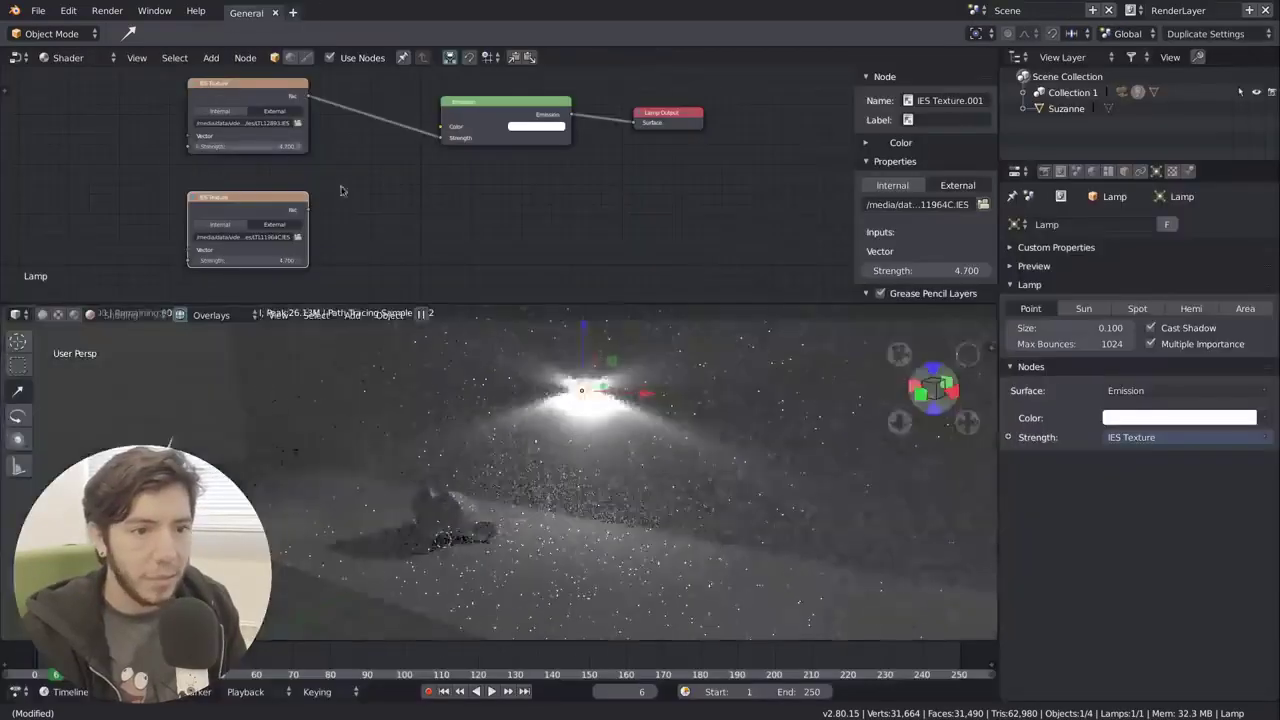
drag(315, 213, 441, 138)
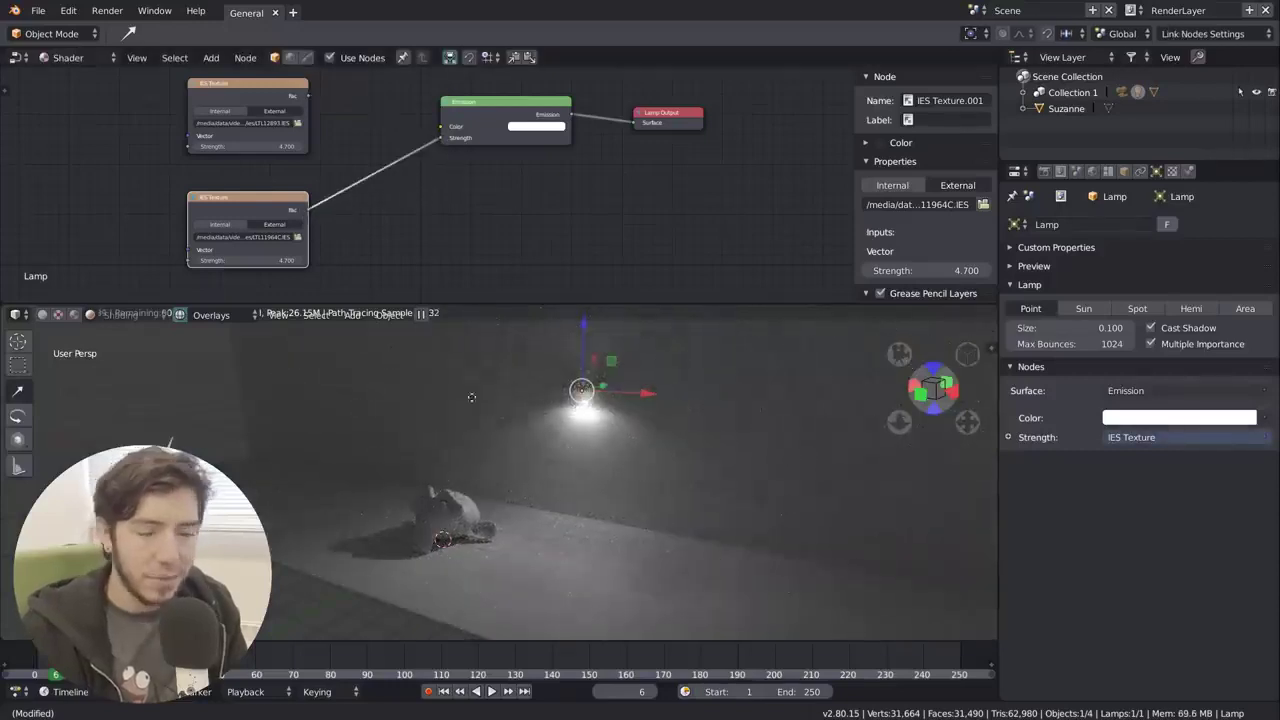
- Shift the Emission and Lamp Output nodes right, insert a Math node into the IES link, and connect the top IES Fac
drag(735, 195, 432, 92)
drag(505, 103, 603, 111)
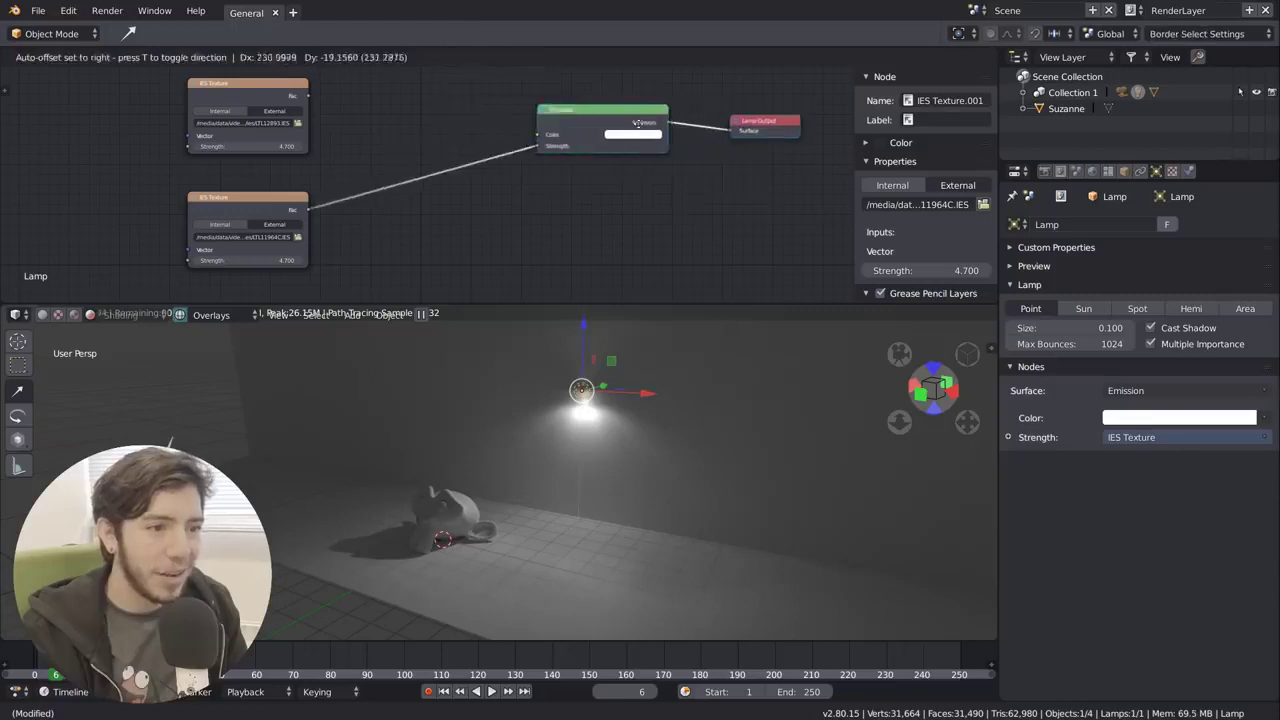
key(alt+a)
key(shift+a)
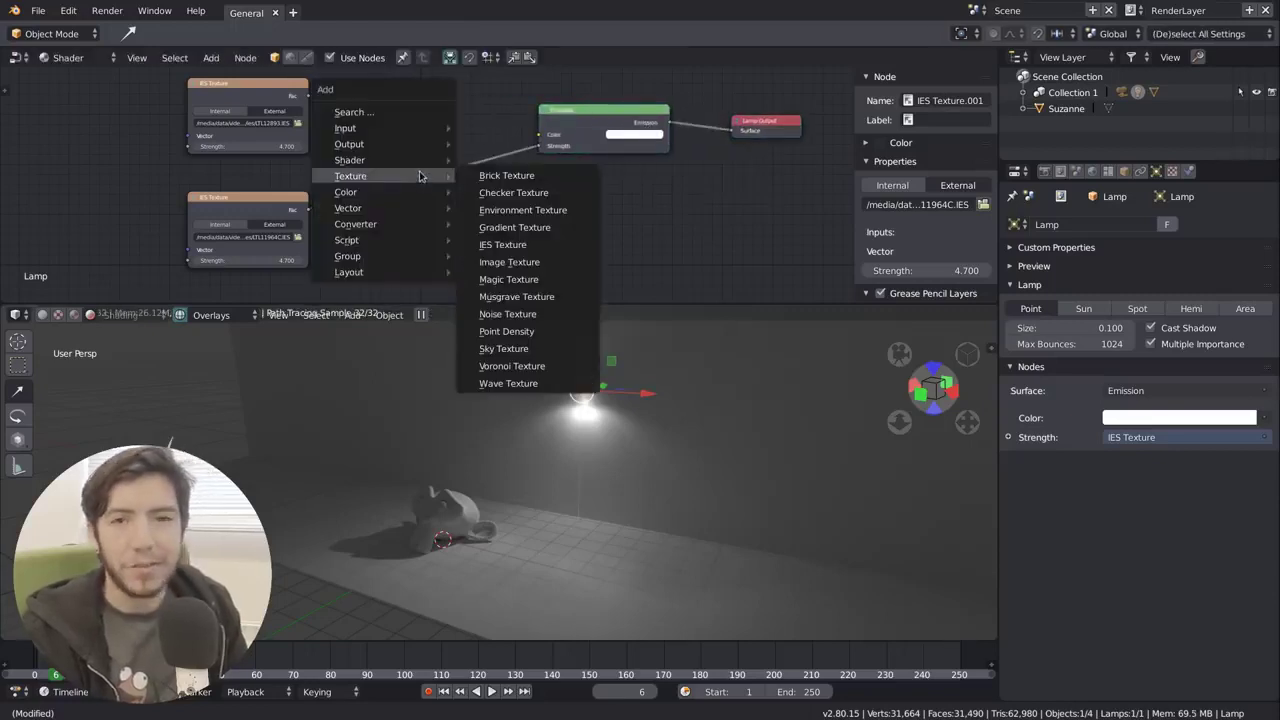
mouse_move(390, 228)
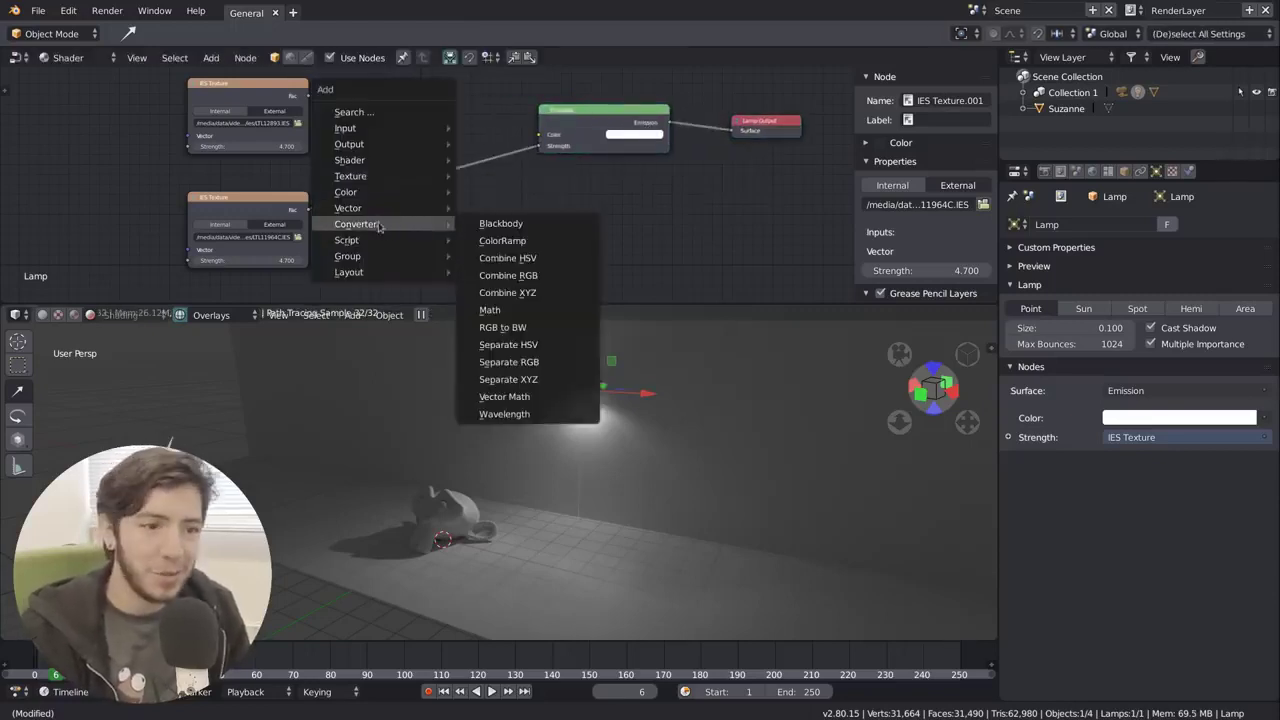
click(490, 310)
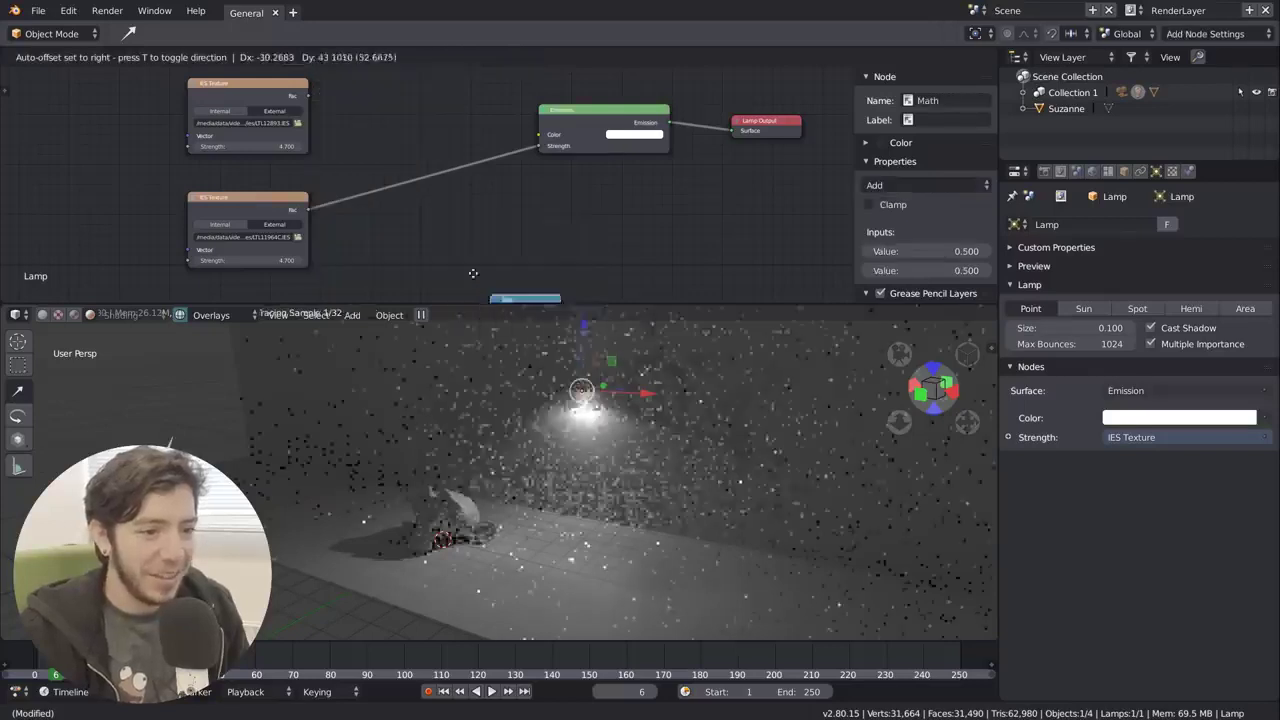
click(404, 106)
click(443, 155)
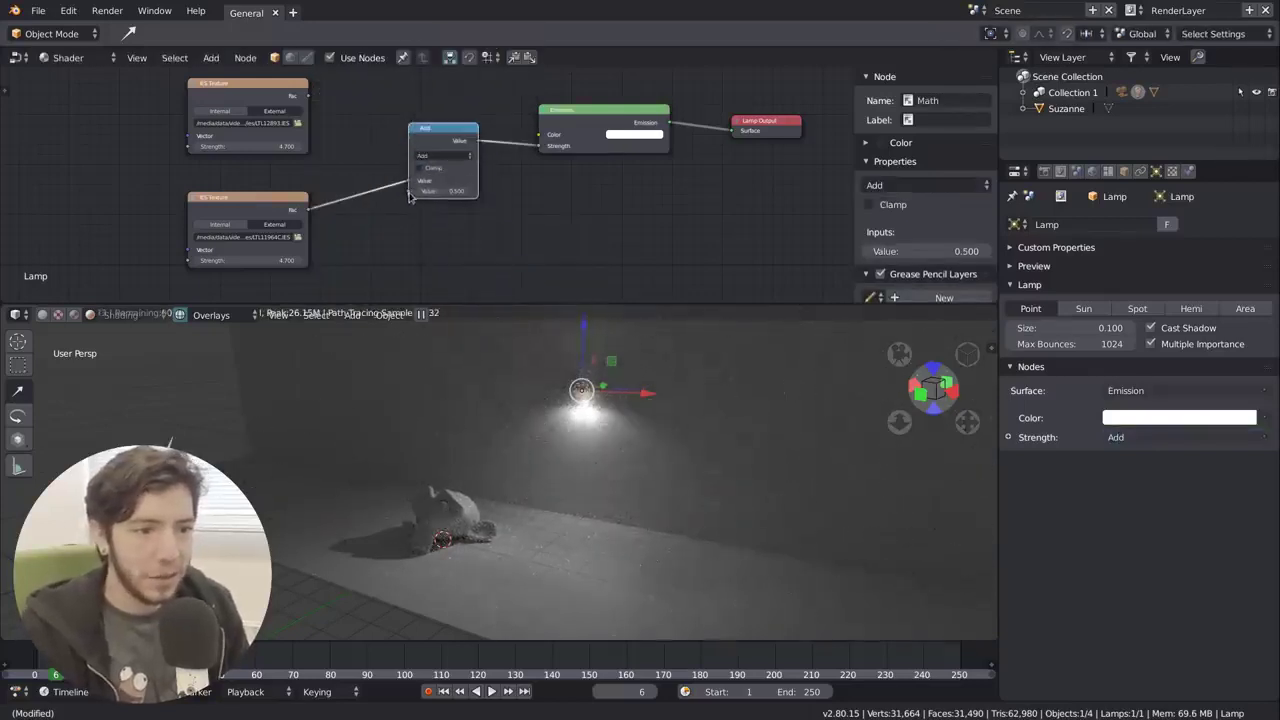
drag(408, 191, 310, 97)
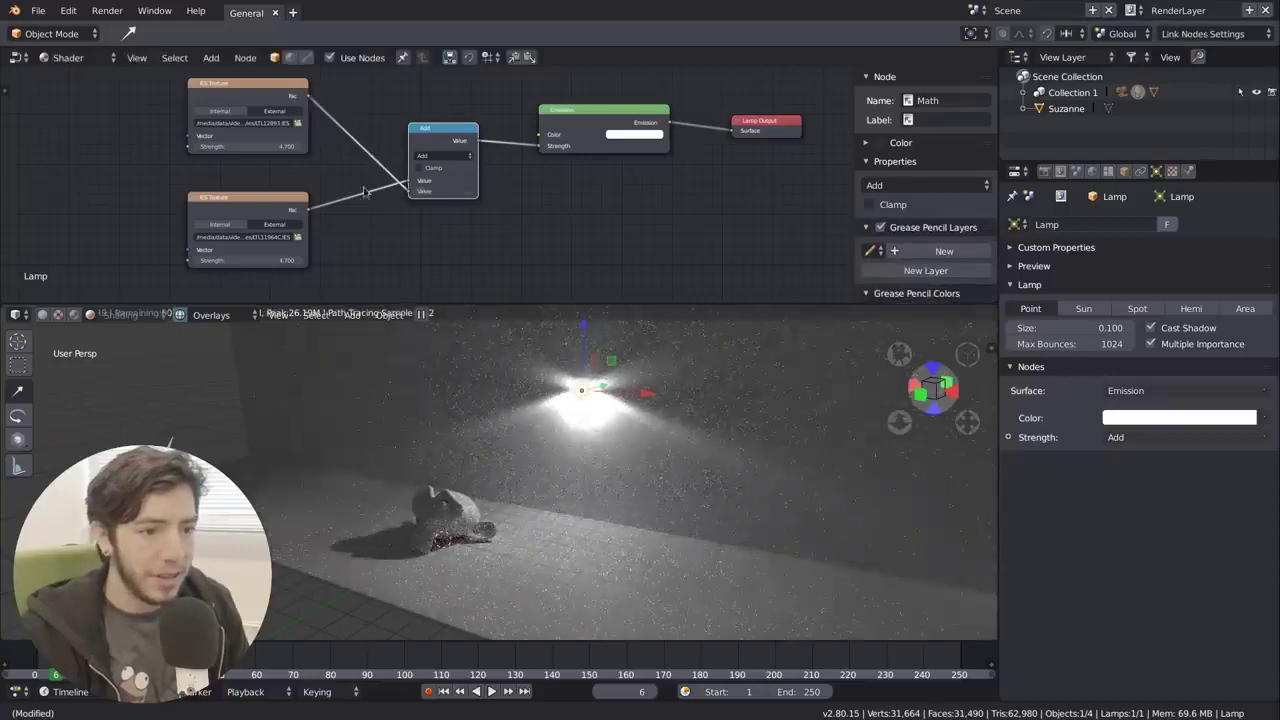
- Try the Math node on Maximum and rewire both IES Texture outputs into its Value inputs
click(443, 156)
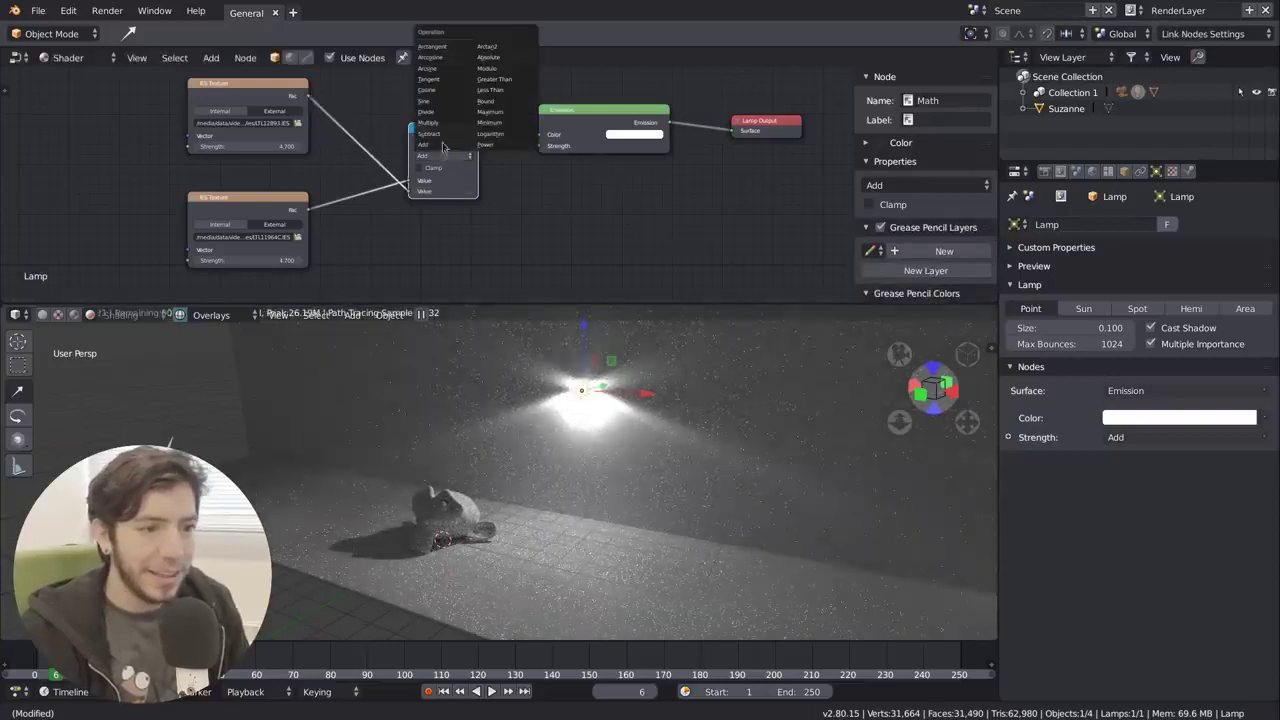
click(490, 111)
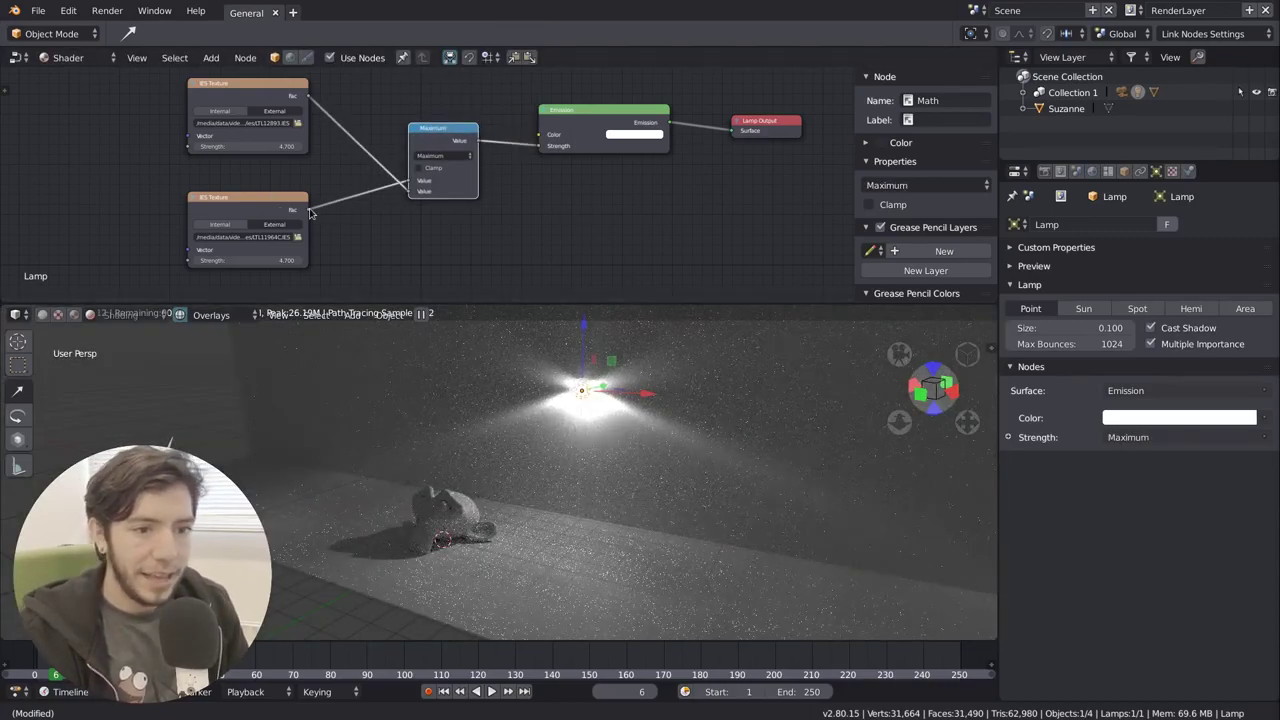
drag(310, 212, 541, 146)
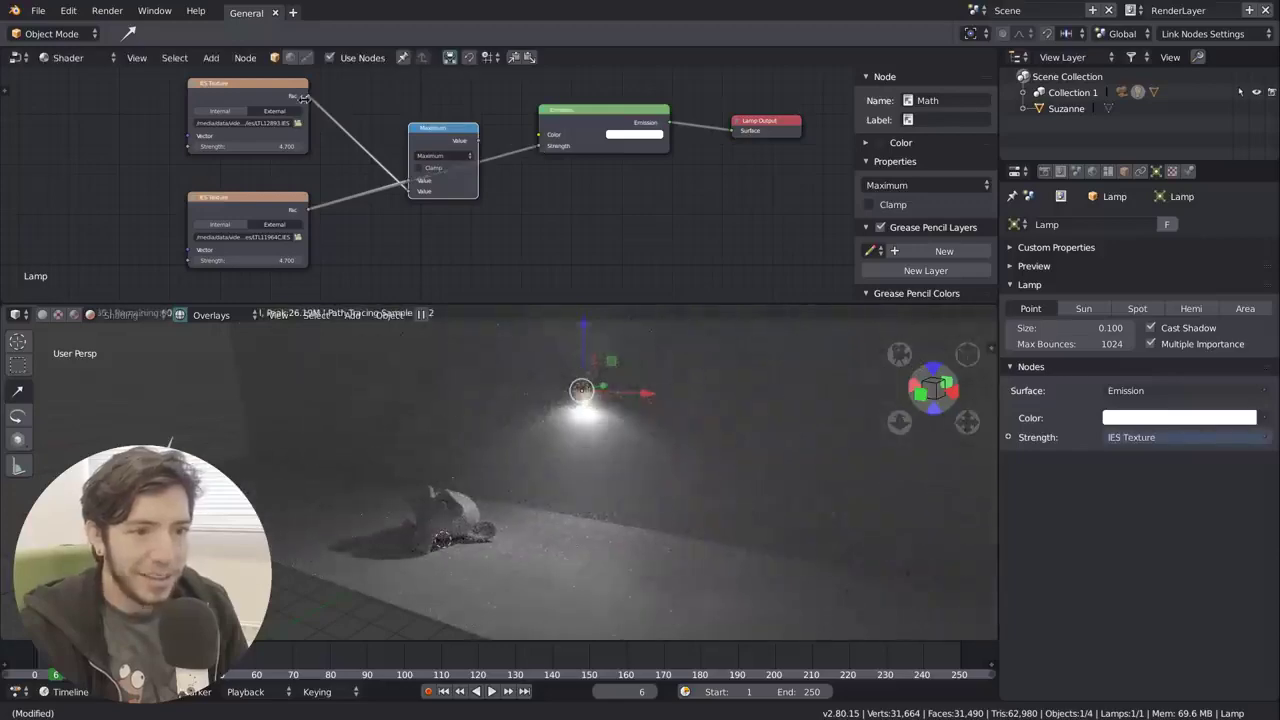
drag(303, 97, 541, 146)
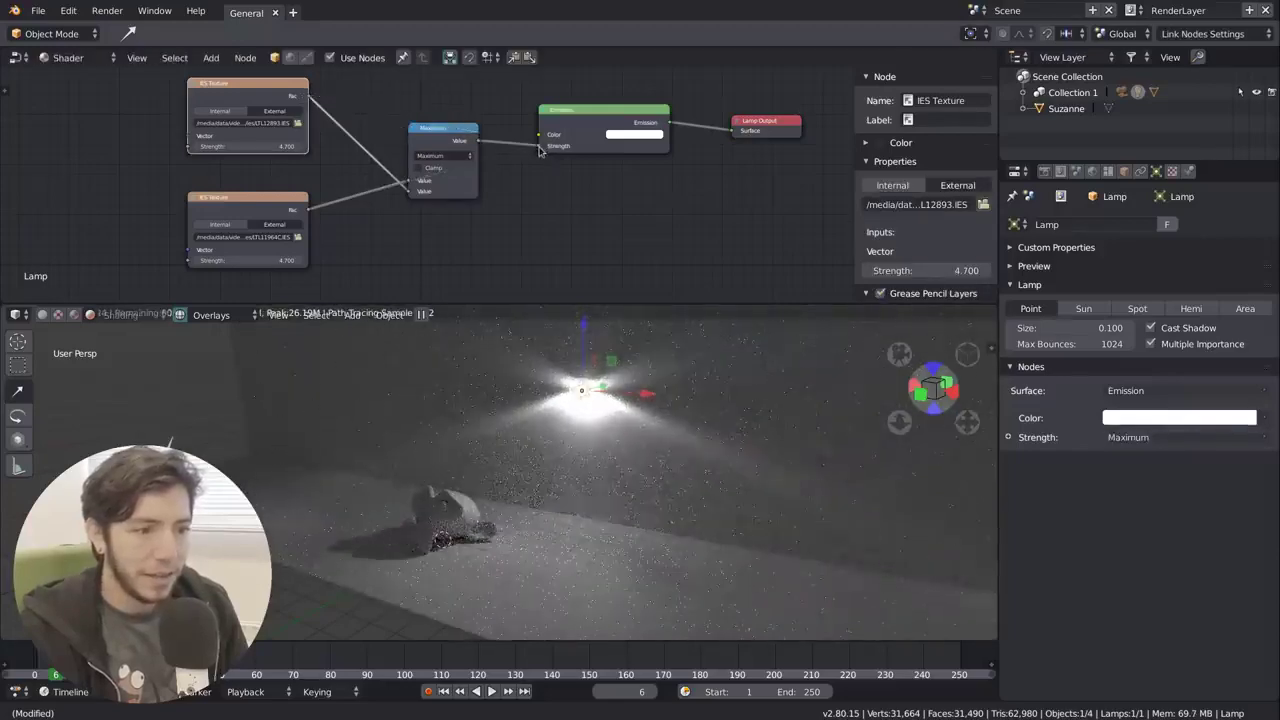
click(435, 143)
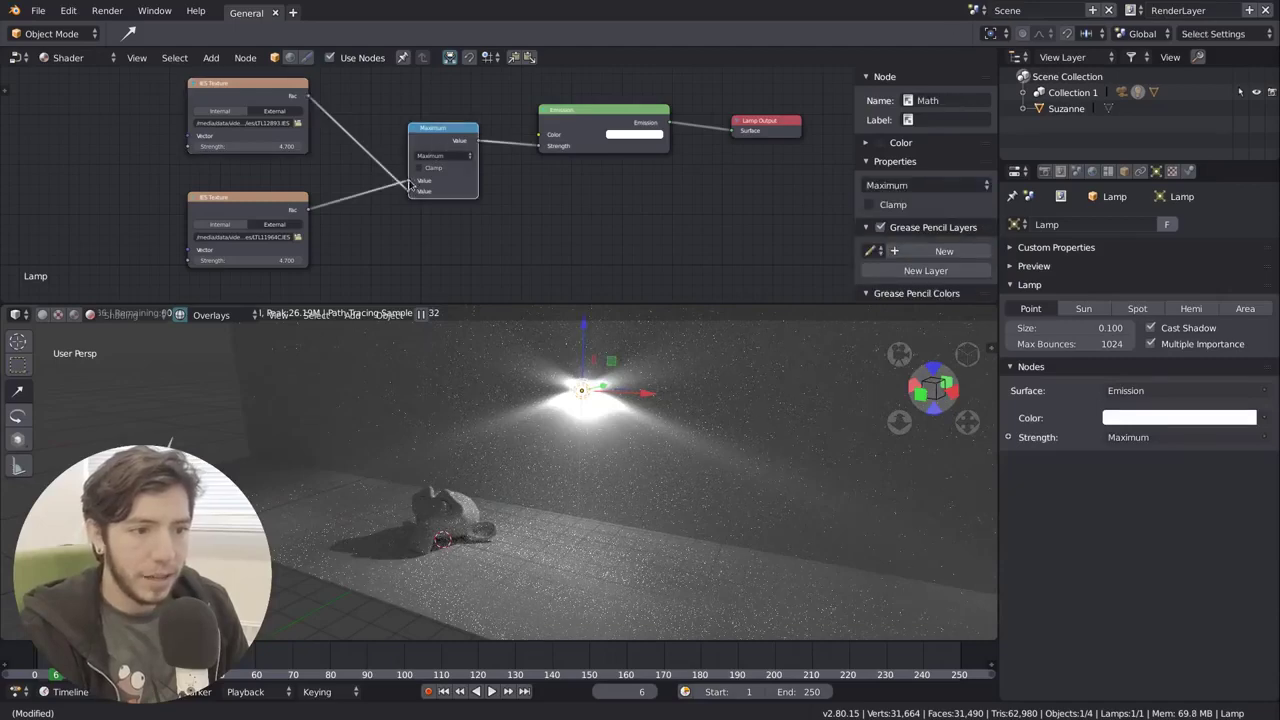
drag(411, 183, 410, 192)
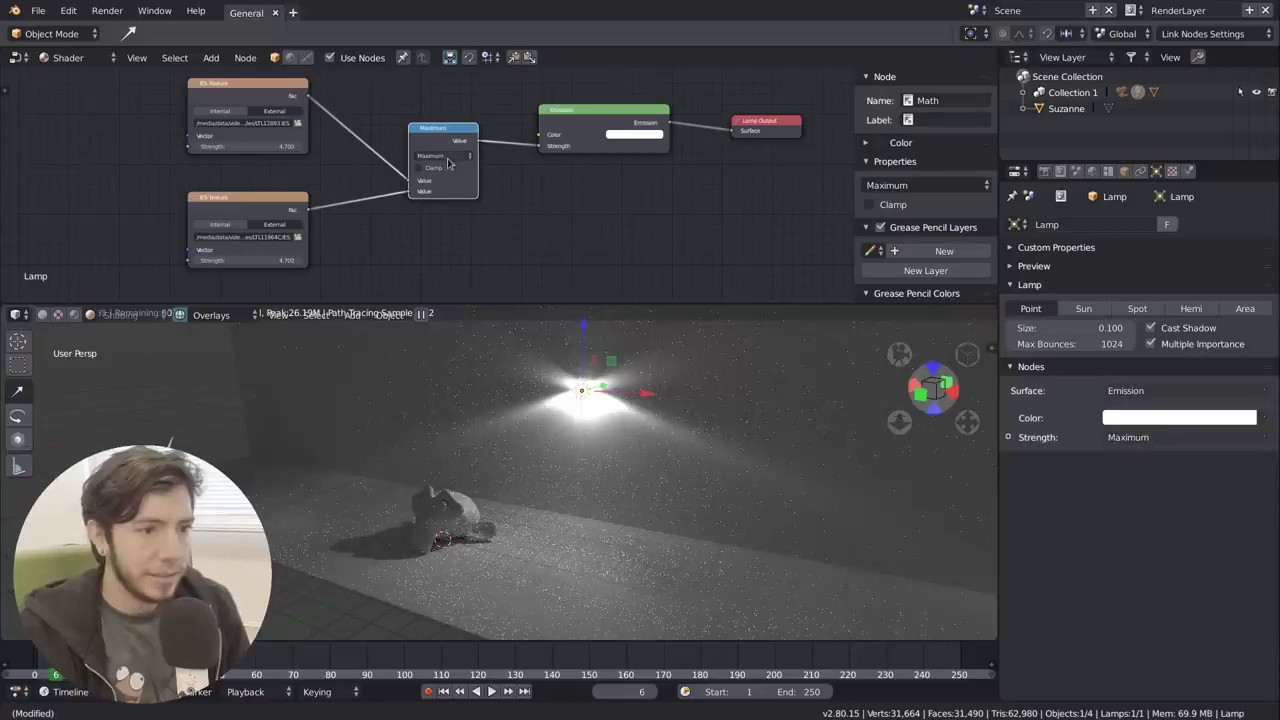
- Cycle the Math operation through Arctan2, Subtract and Multiply, ending on Sine
ctrl+scroll(448, 160, down, 6)
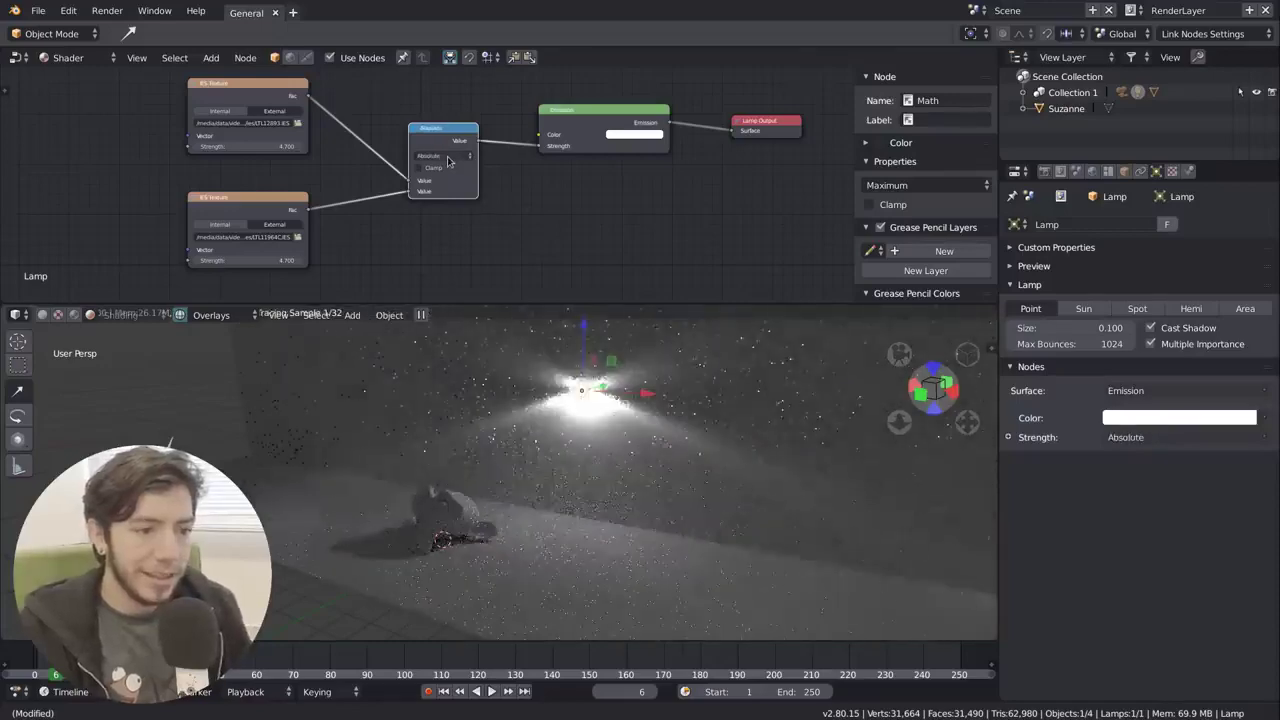
ctrl+scroll(448, 160, down, 2)
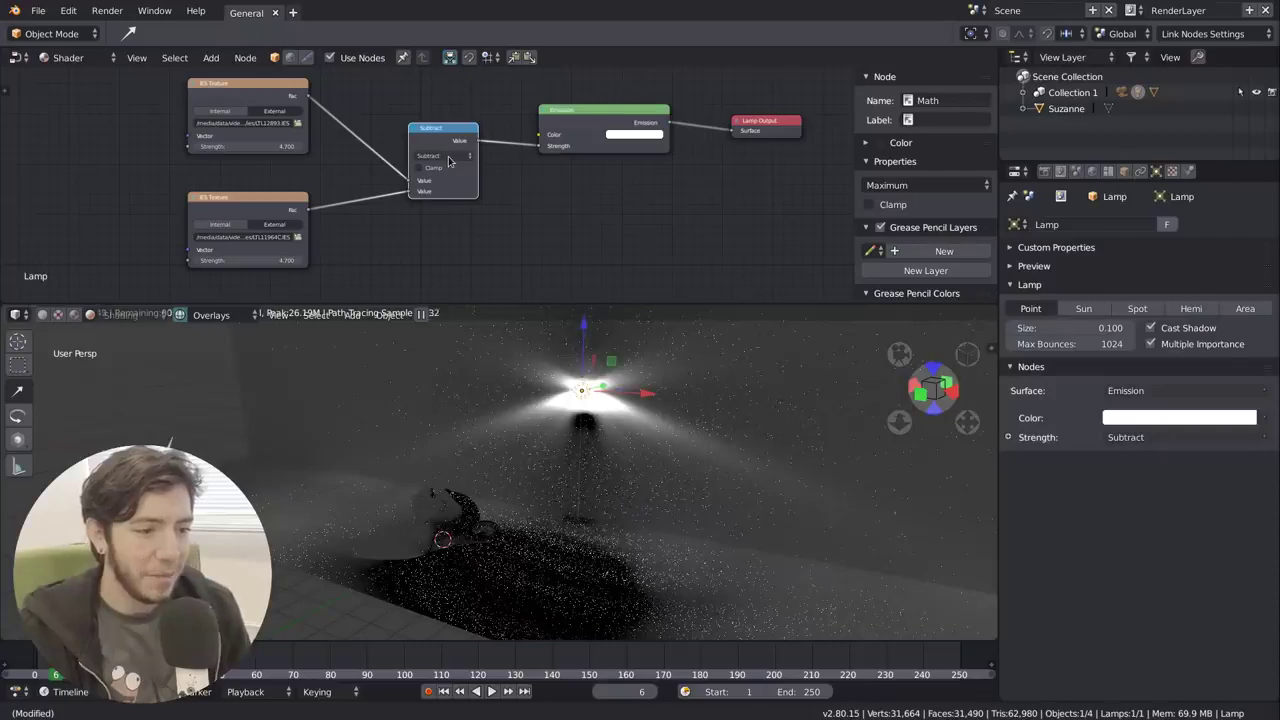
ctrl+scroll(448, 160, down, 1)
ctrl+scroll(448, 160, up, 1)
ctrl+scroll(448, 160, down, 1)
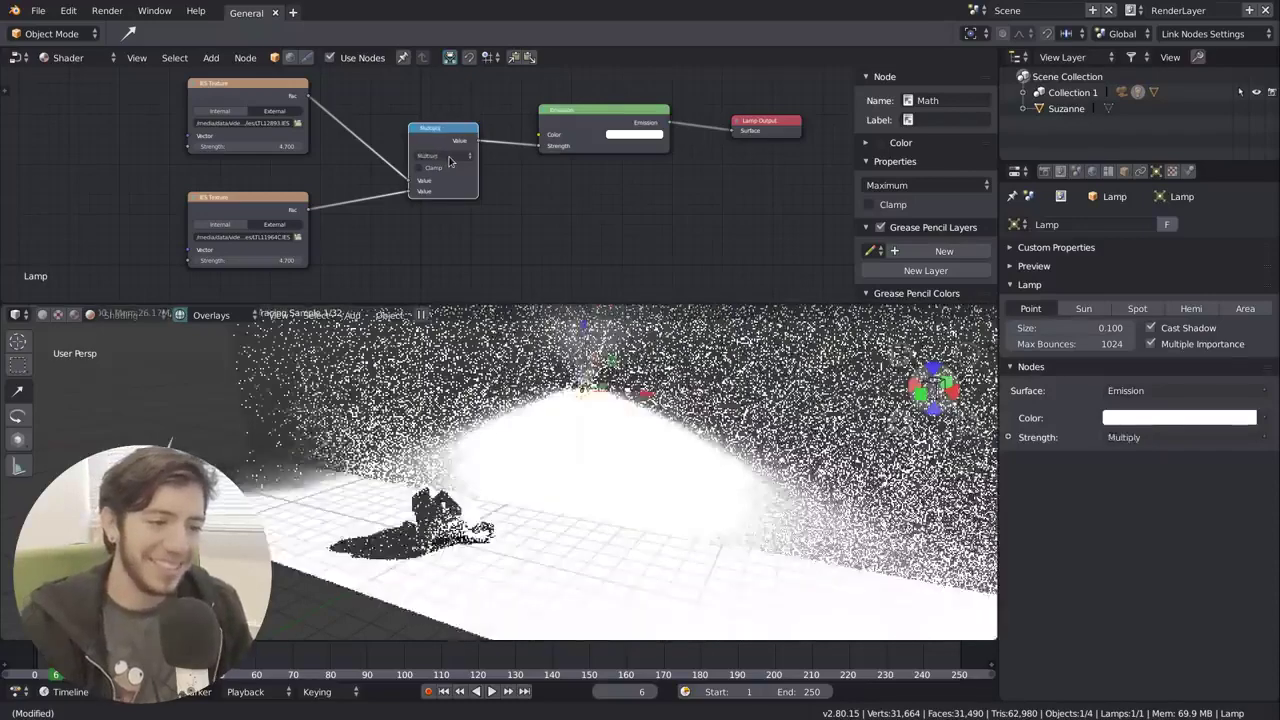
ctrl+scroll(448, 160, down, 2)
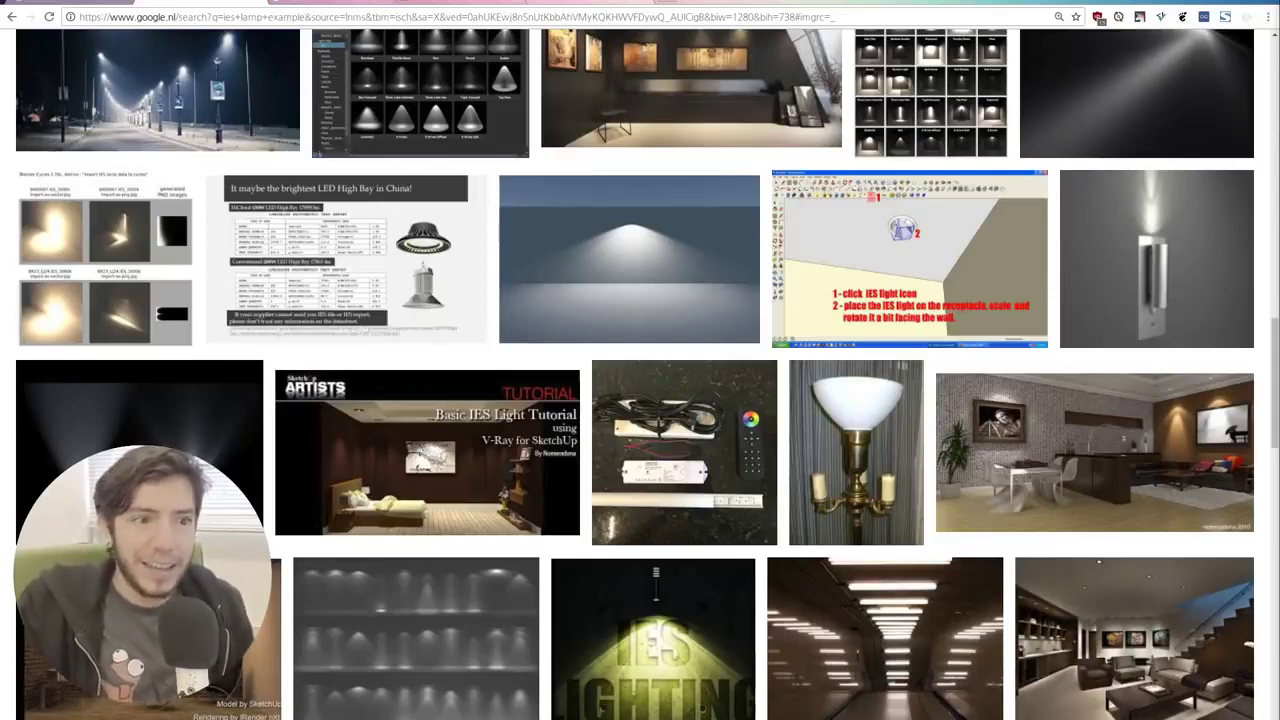
- Show the 'ies light download' results list with all3dfree, Evermotion and Shikhapackers IES links
click(428, 2)
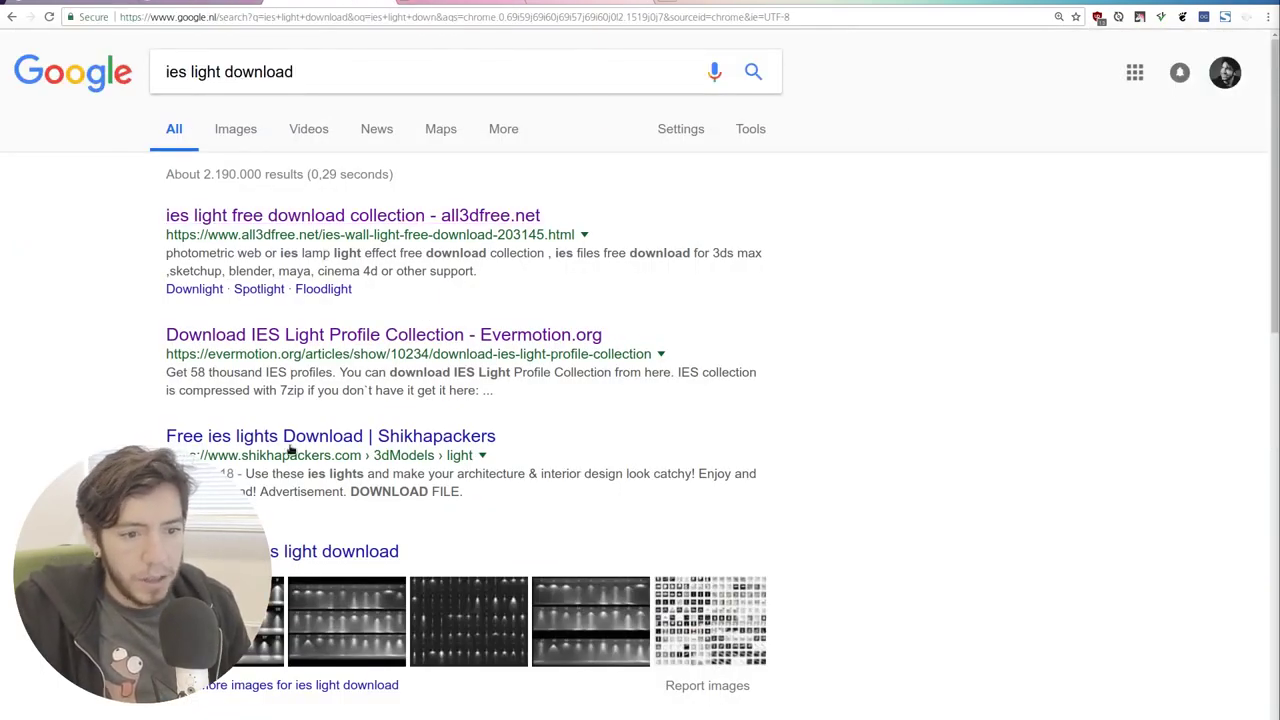
- Scroll through the description of the Gumroad 'IES Light Profile Collection of 80K IES' page
scroll(290, 450, down, 3)
click(452, 5)
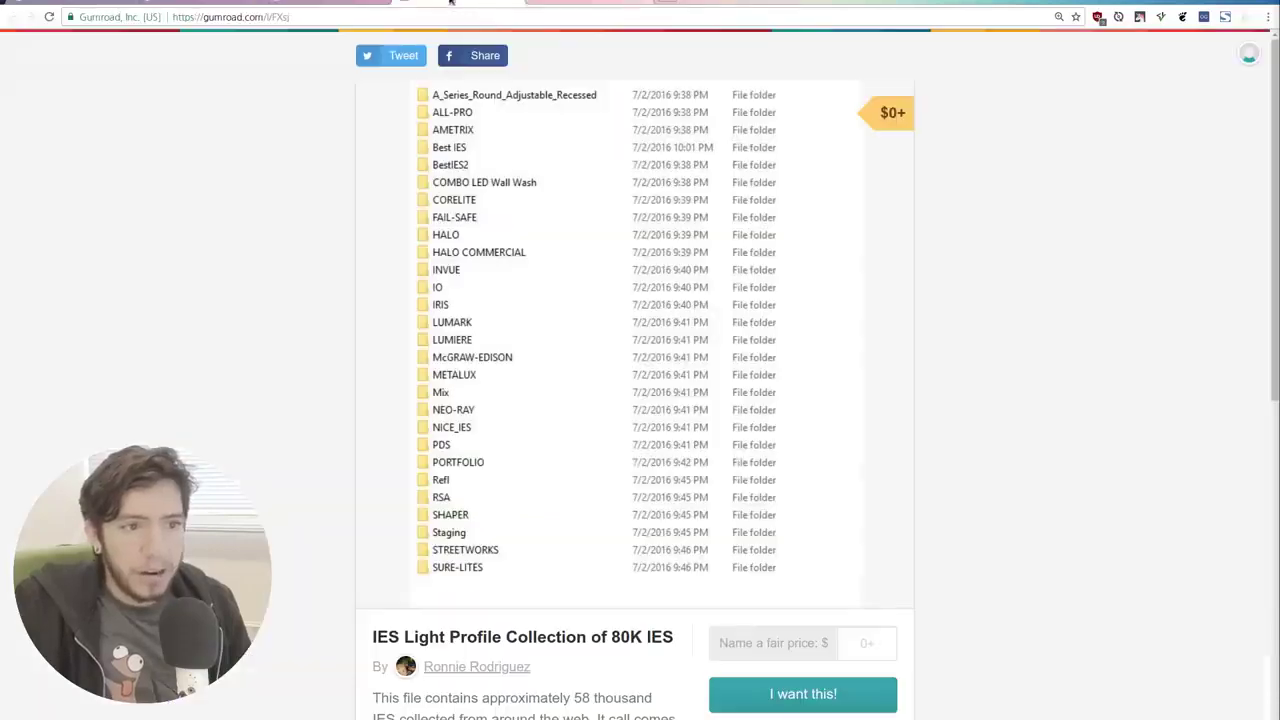
scroll(510, 195, down, 2)
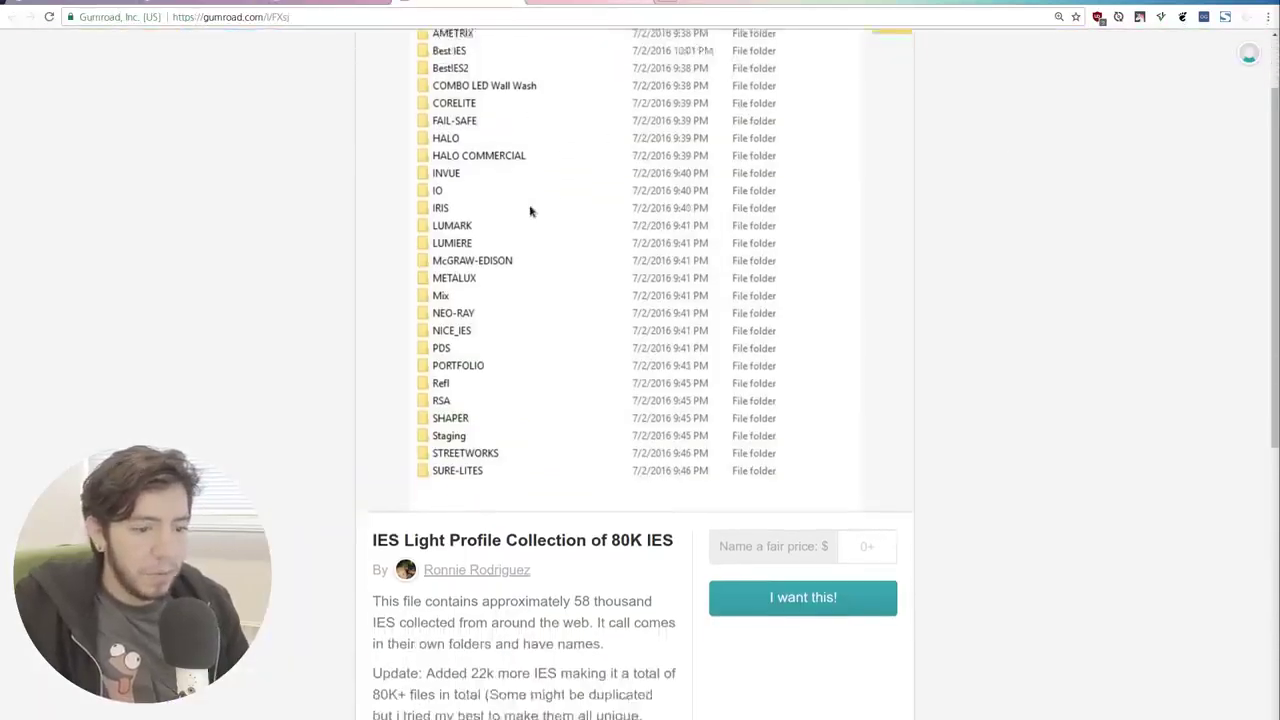
scroll(883, 246, up, 2)
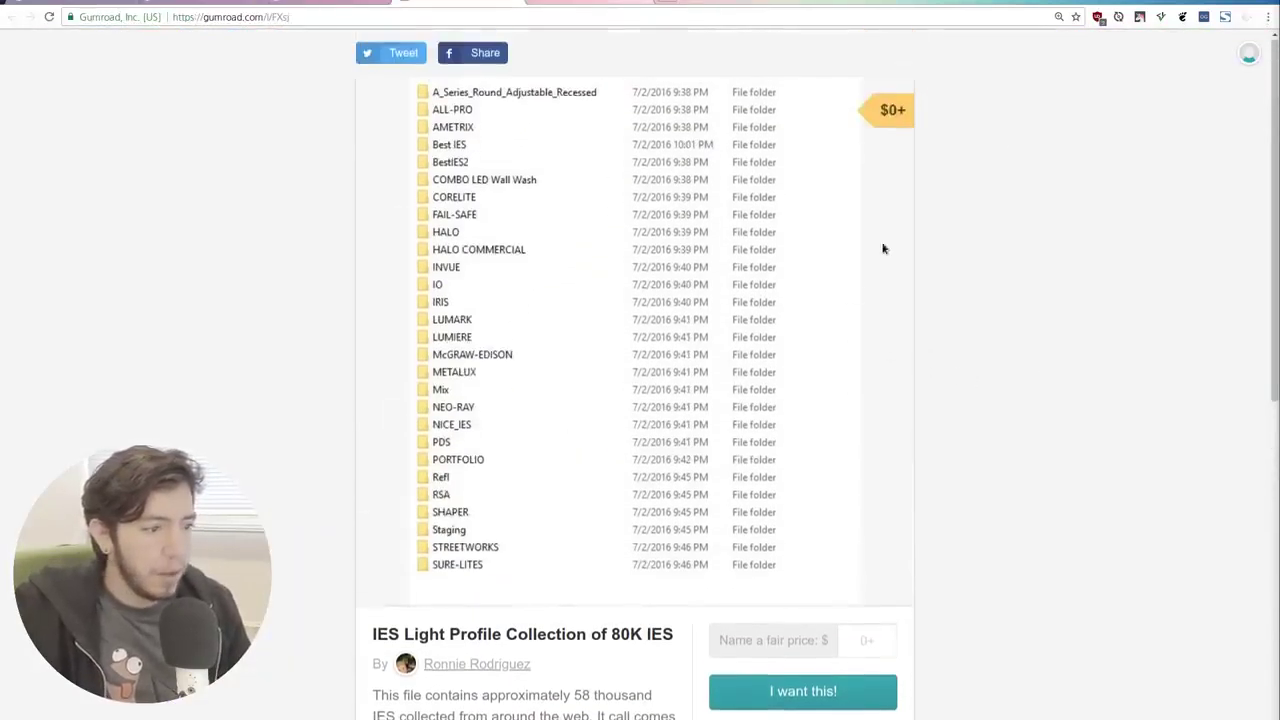
scroll(528, 305, down, 6)
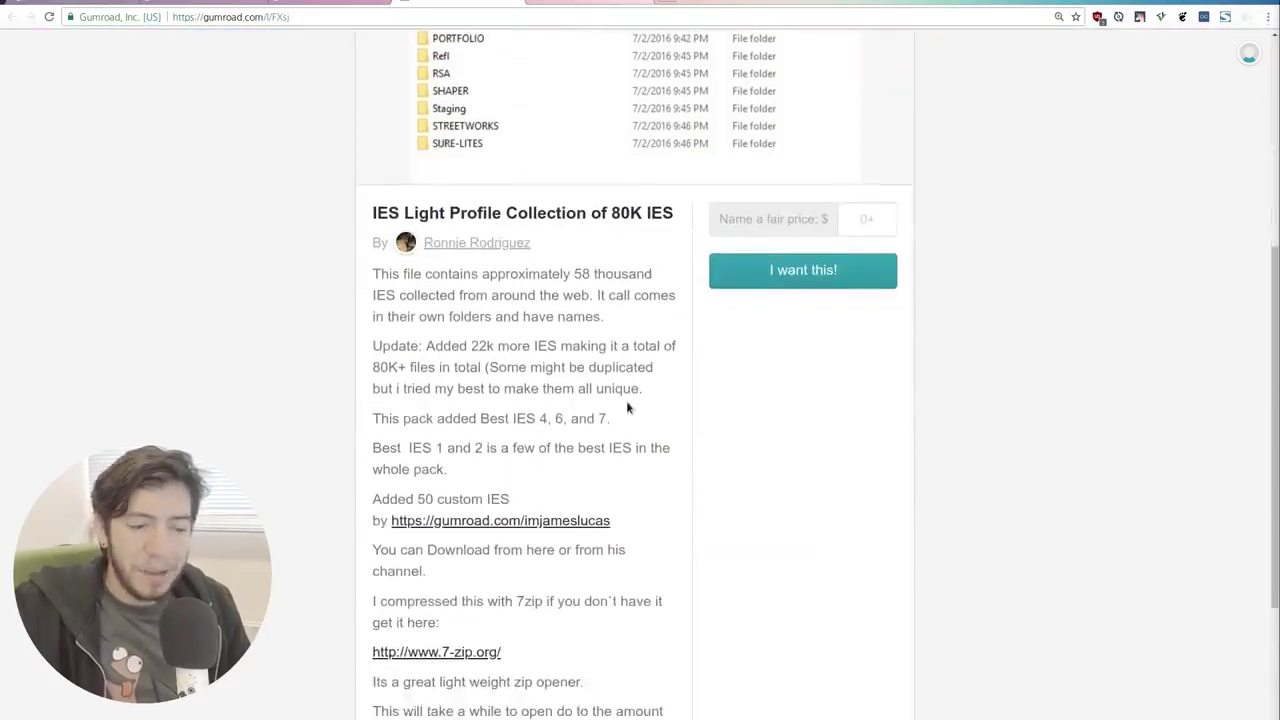
scroll(631, 365, down, 1)
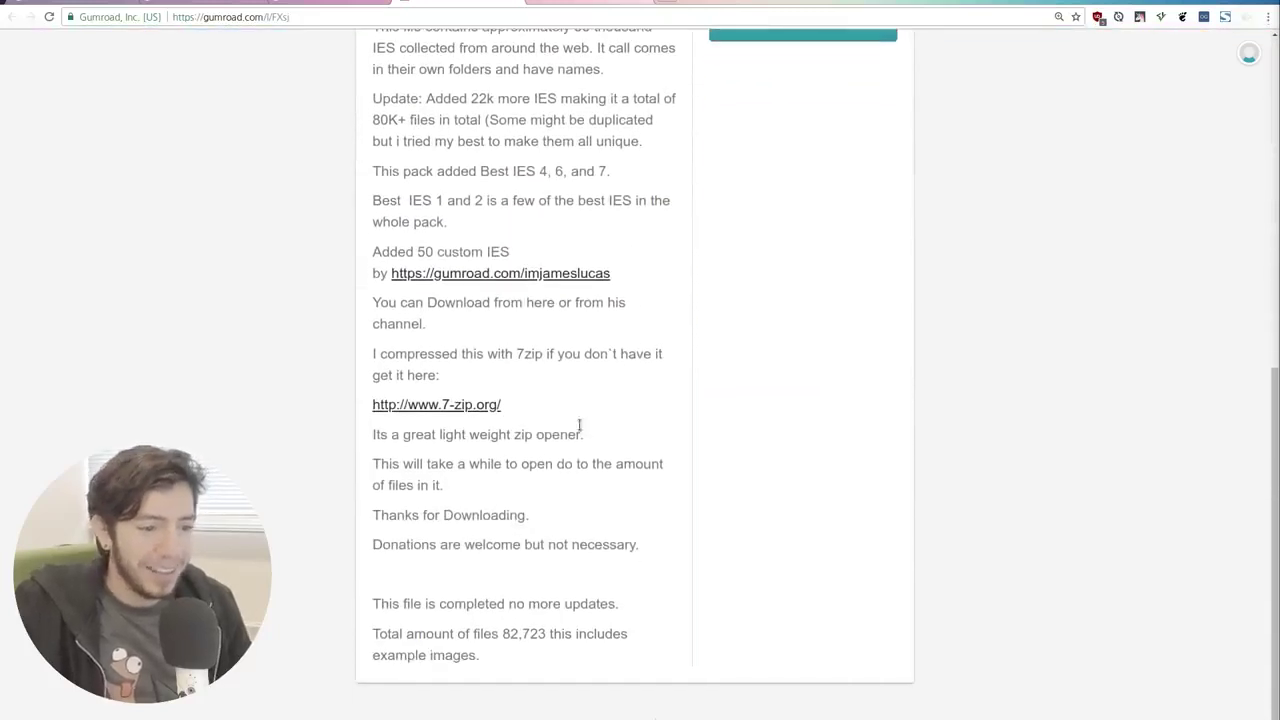
scroll(578, 425, up, 1)
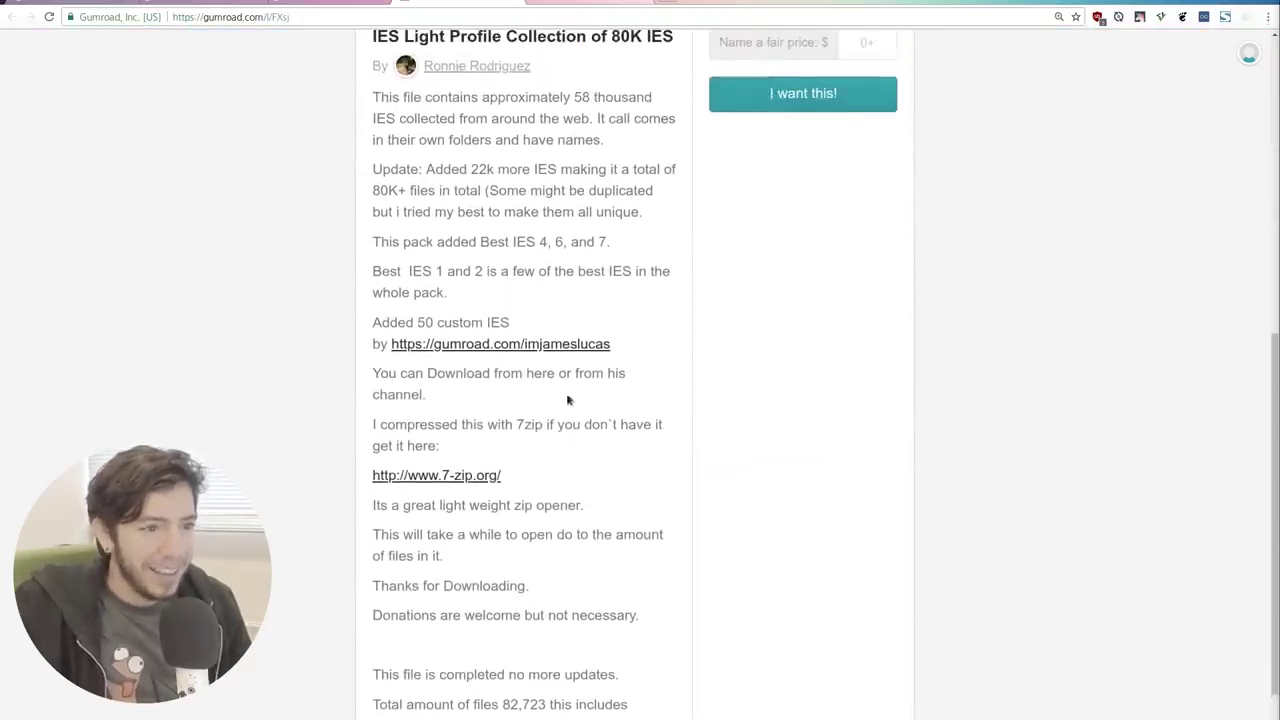
- Highlight the 82,723 total file count, then return to the top of the page
drag(502, 706, 524, 706)
click(528, 706)
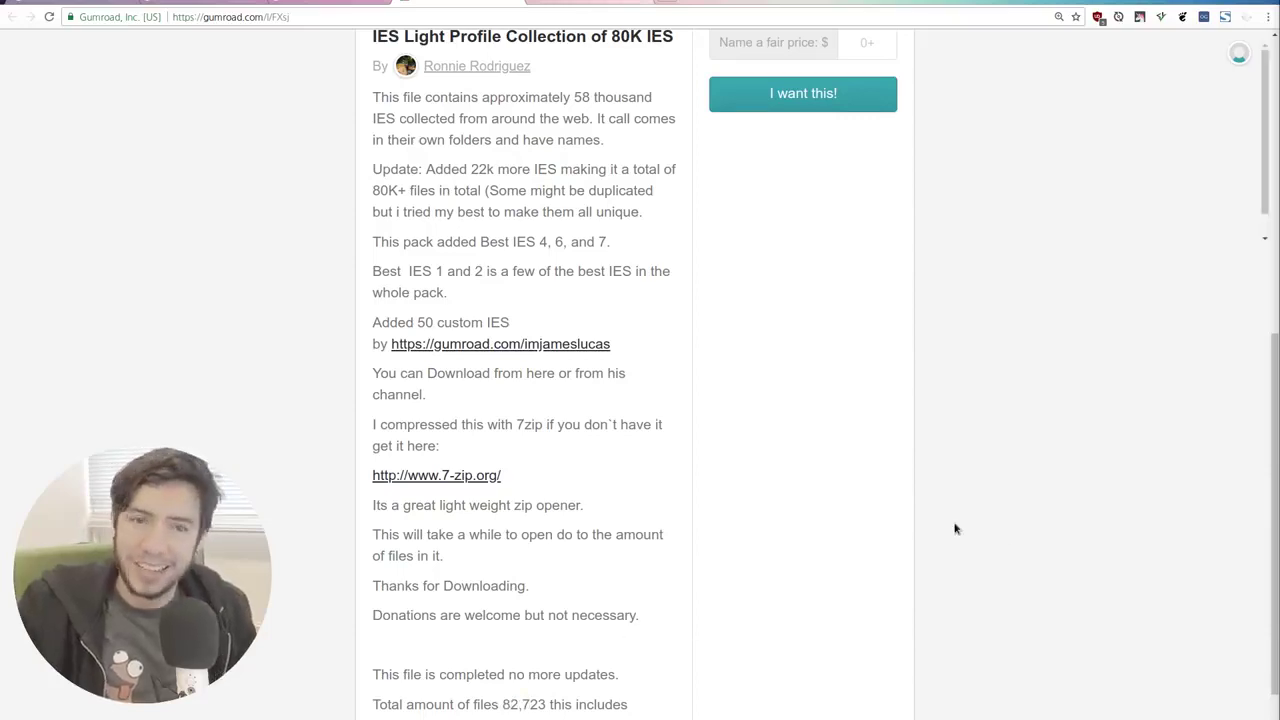
scroll(964, 480, up, 3)
scroll(960, 420, up, 3)
scroll(686, 200, up, 1)
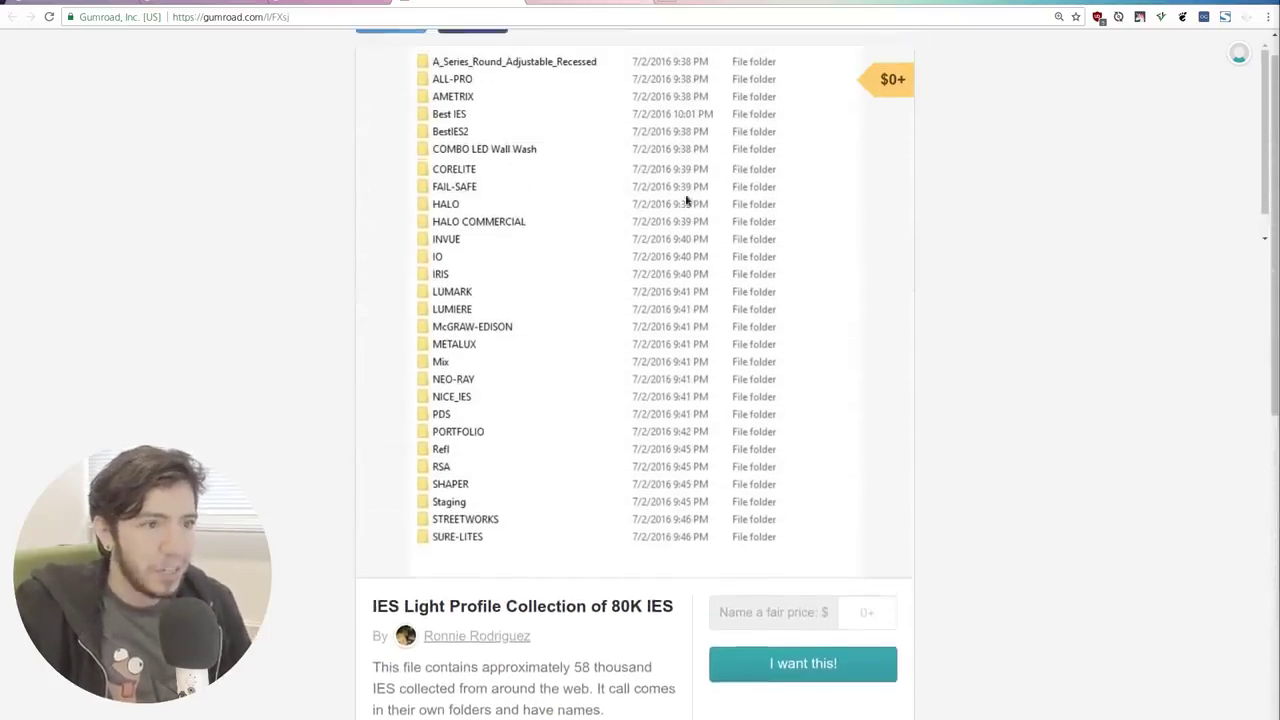
- Browse the all3dfree.net IES light thumbnails and preview the second one, then return to Gumroad
click(571, 3)
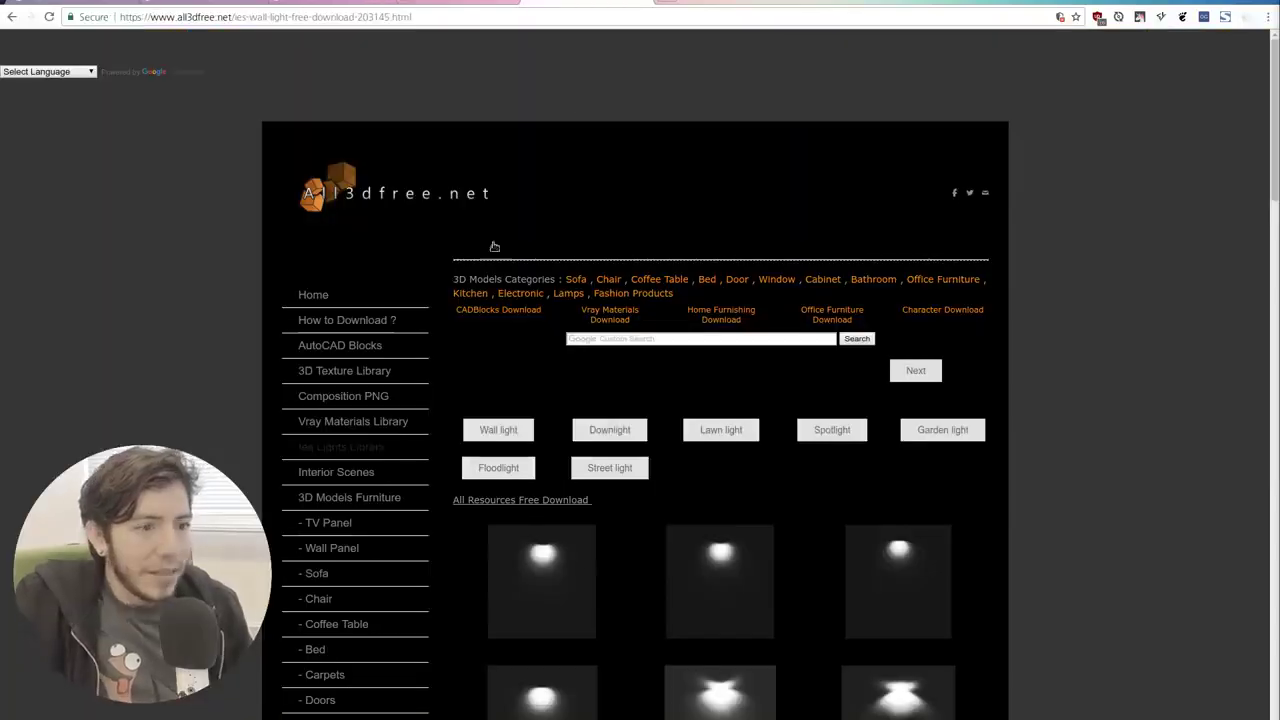
scroll(917, 283, down, 5)
scroll(1050, 260, down, 2)
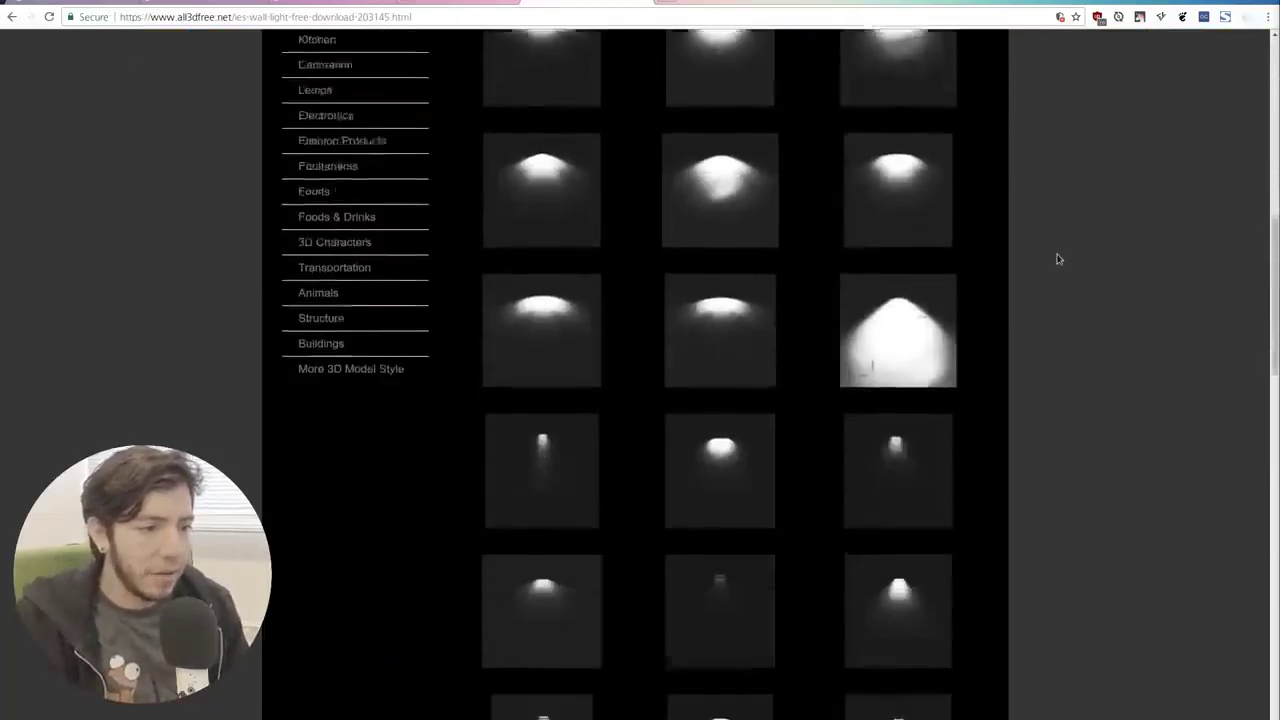
scroll(1055, 255, up, 6)
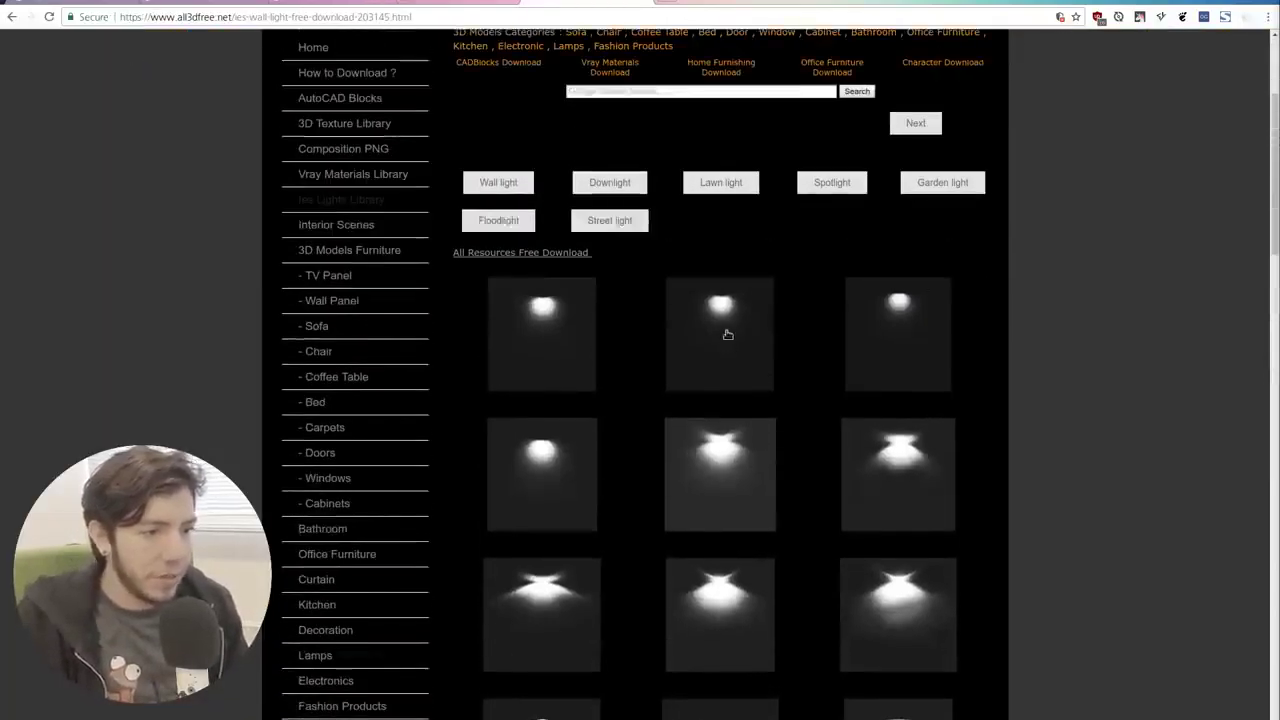
click(730, 344)
key(alt+Left)
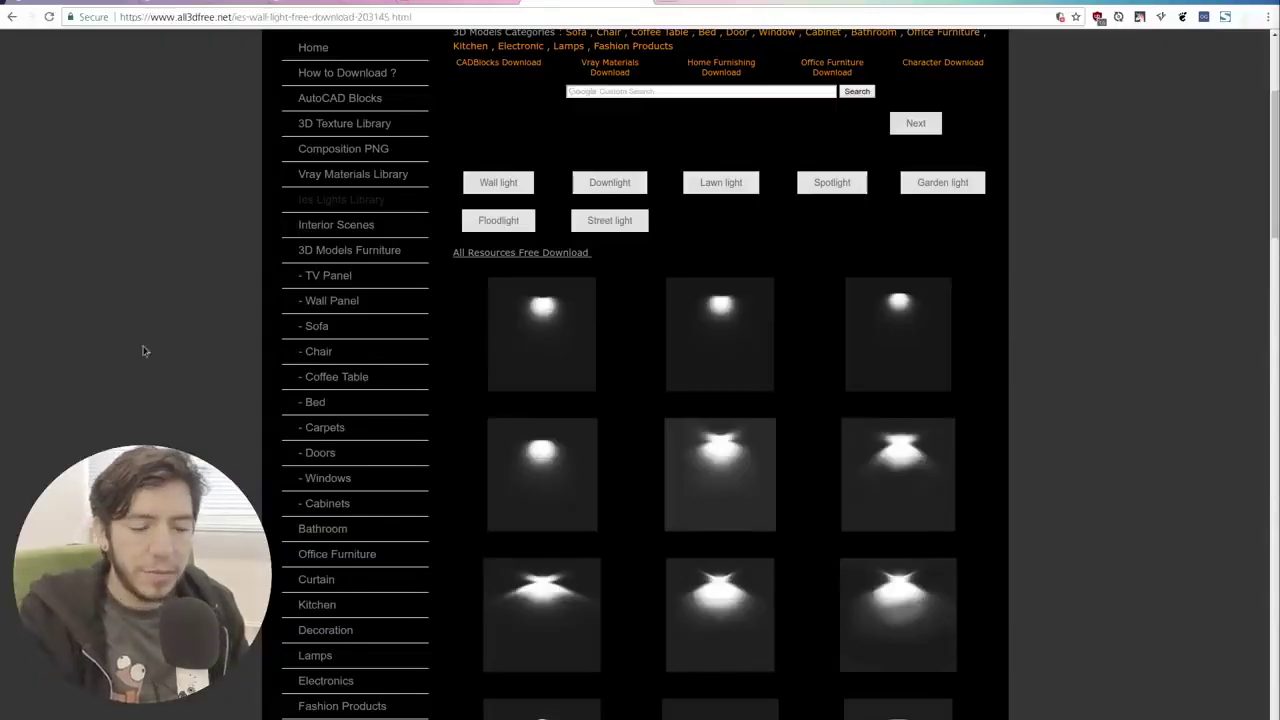
click(620, 3)
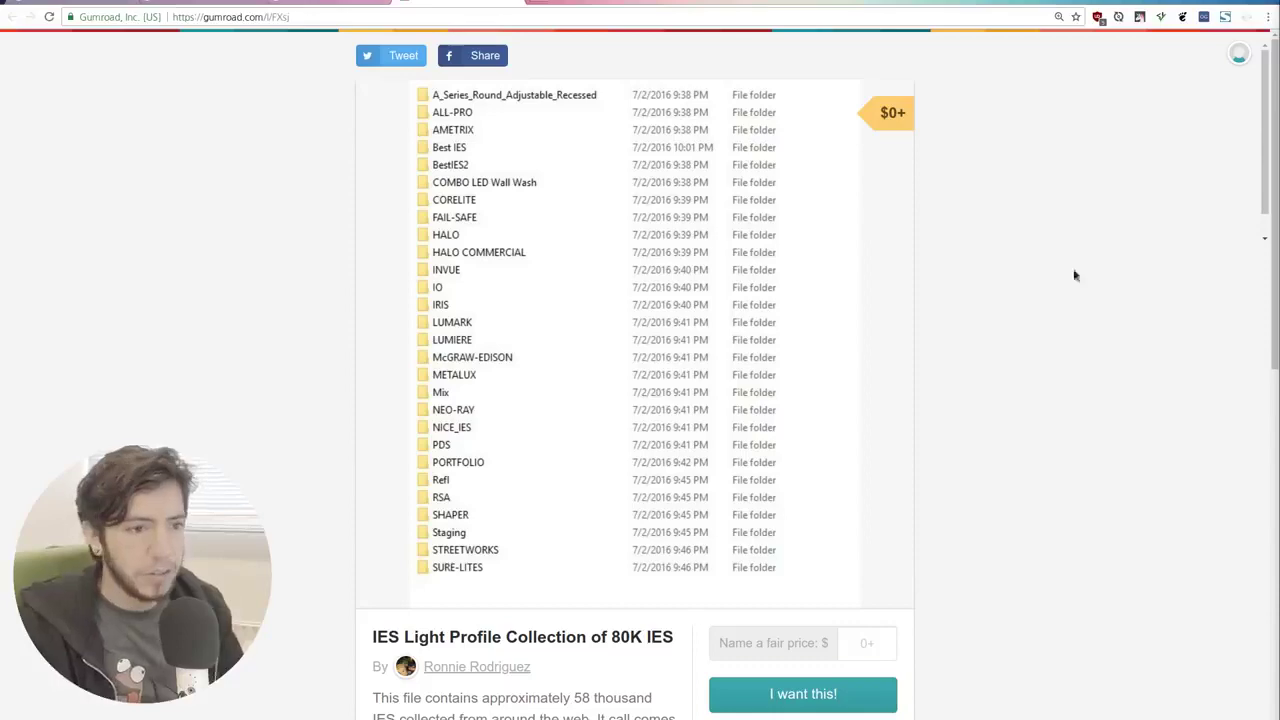
- Bring up the Google image results for 'ies lamp example' and scroll back to the top
click(276, 6)
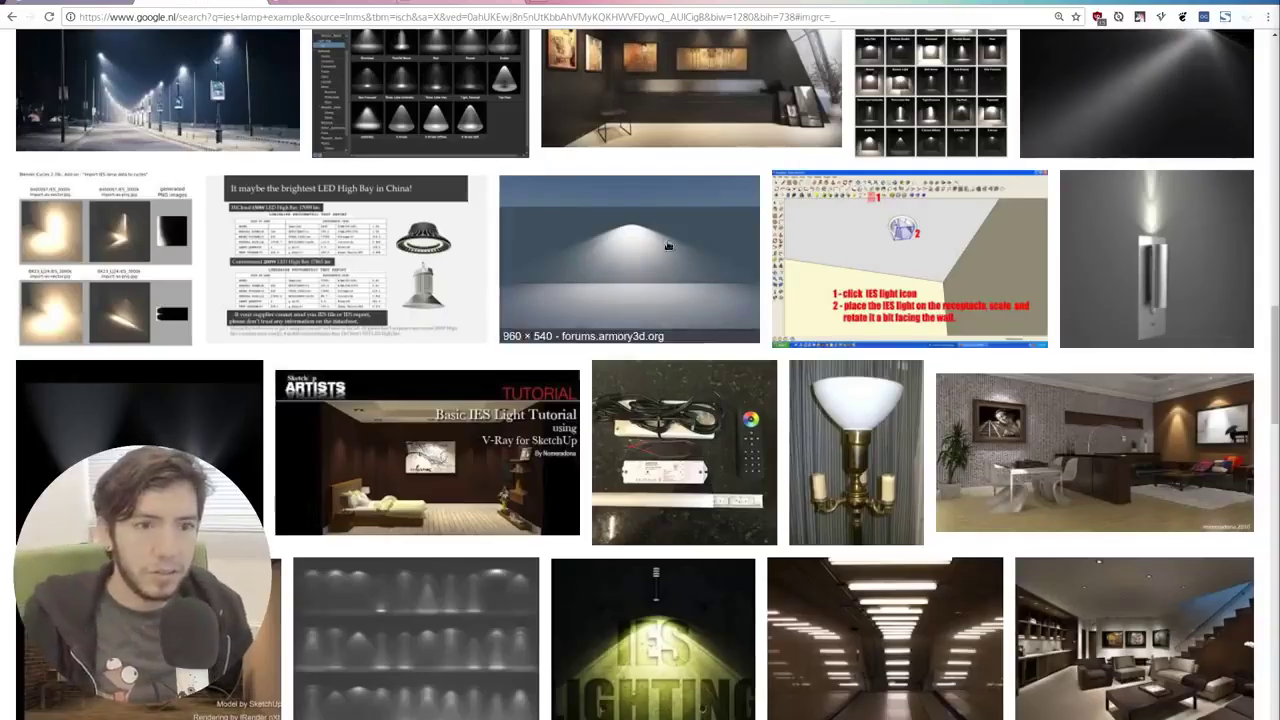
scroll(776, 321, up, 3)
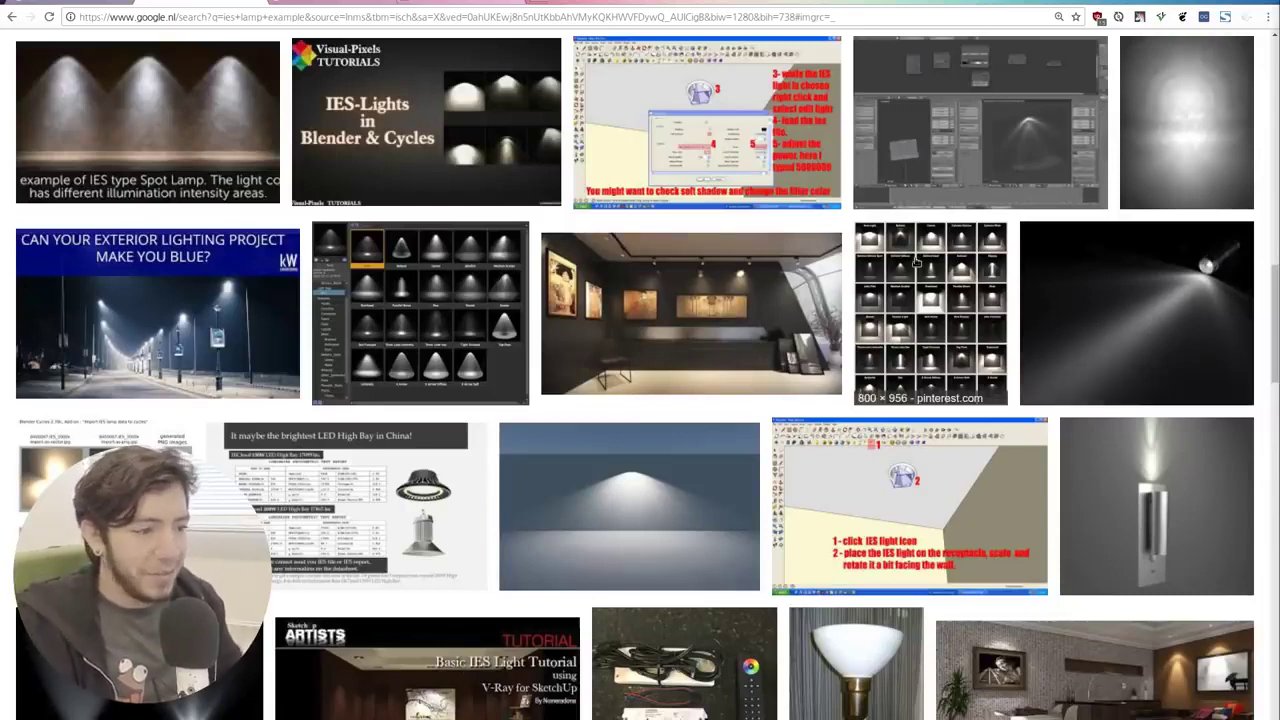
scroll(709, 218, up, 8)
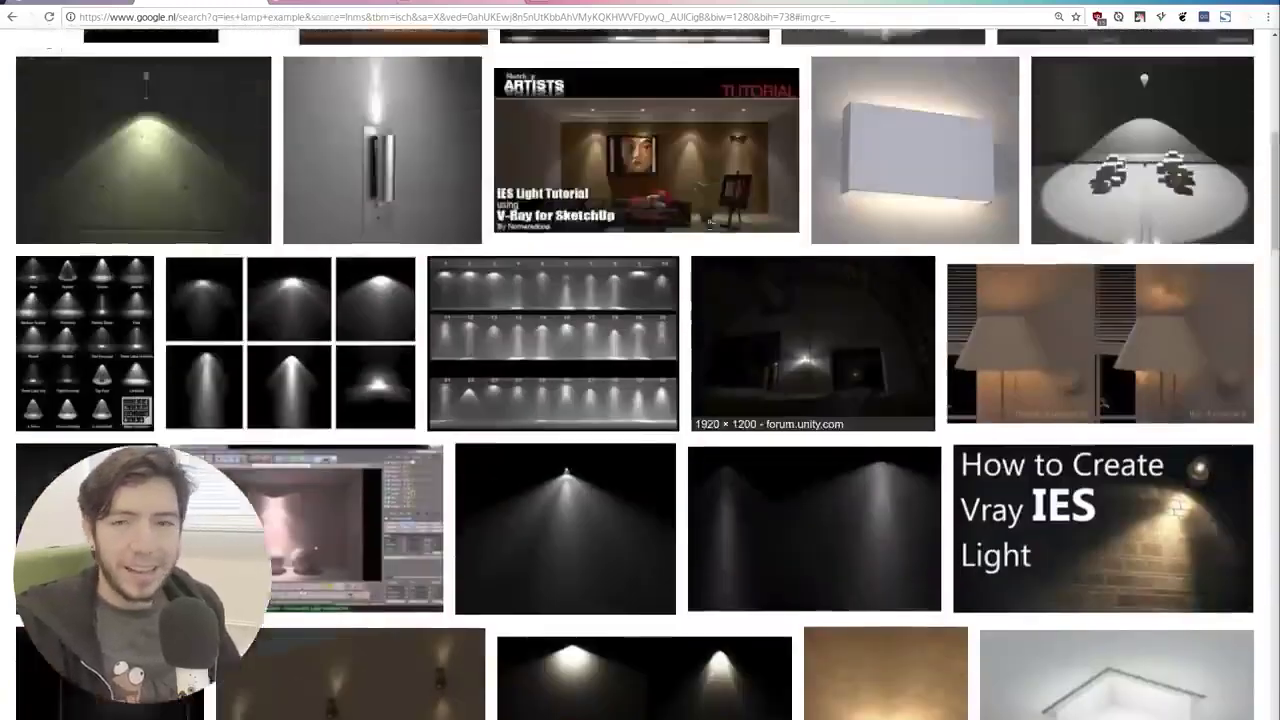
scroll(709, 222, up, 6)
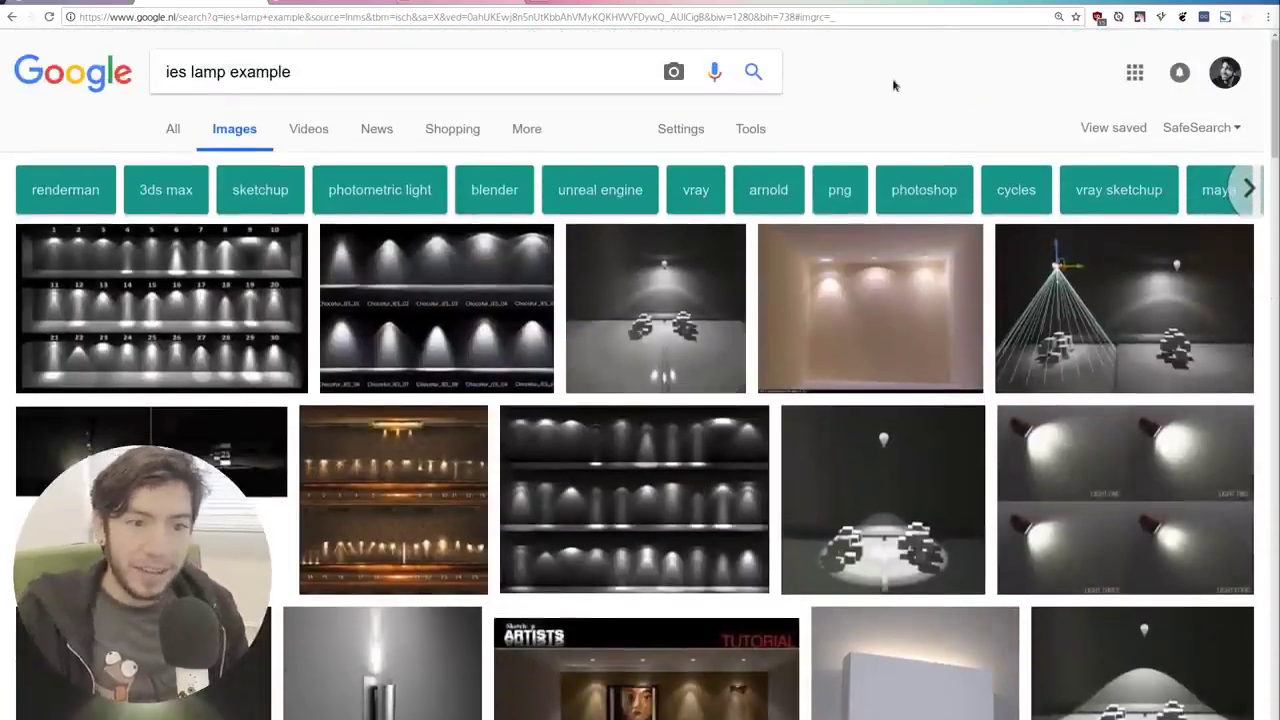